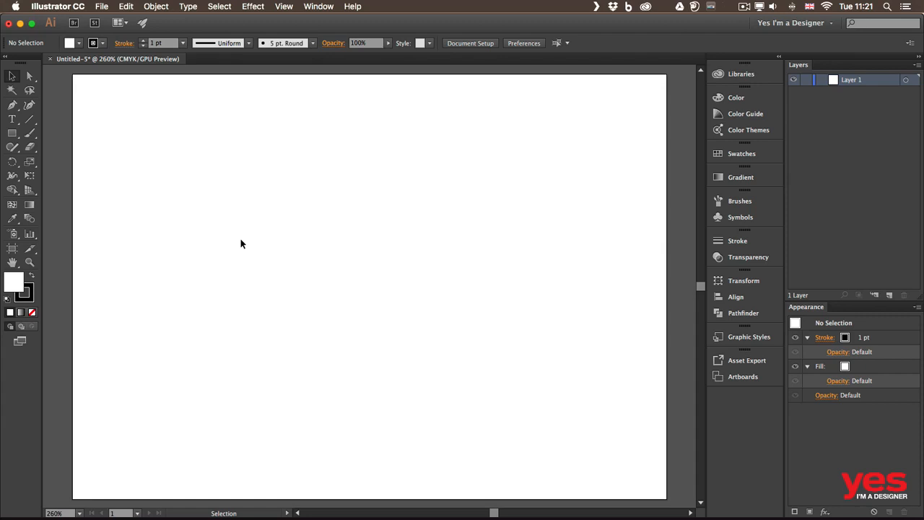
# Detach the rectangle and other shape tools into a floating toolbar and place it near the artboard's upper-left corner
pyautogui.click(11, 137)
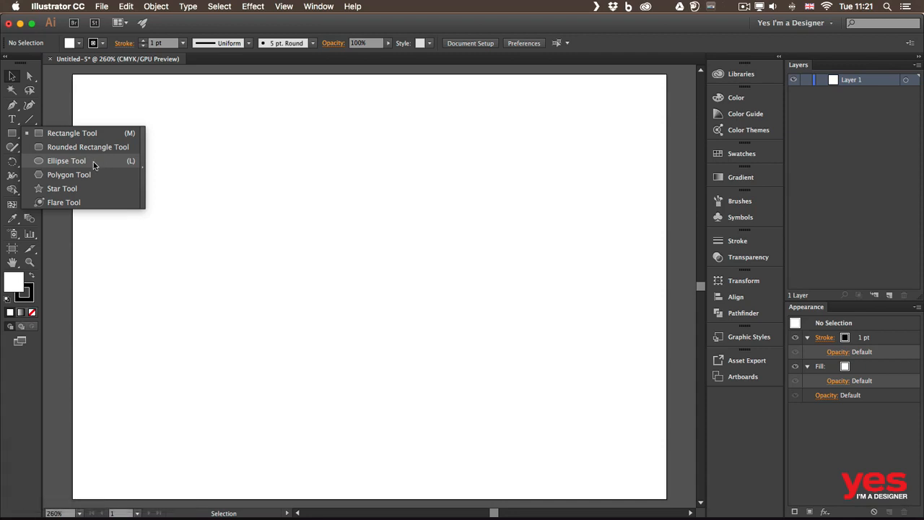
pyautogui.click(44, 133)
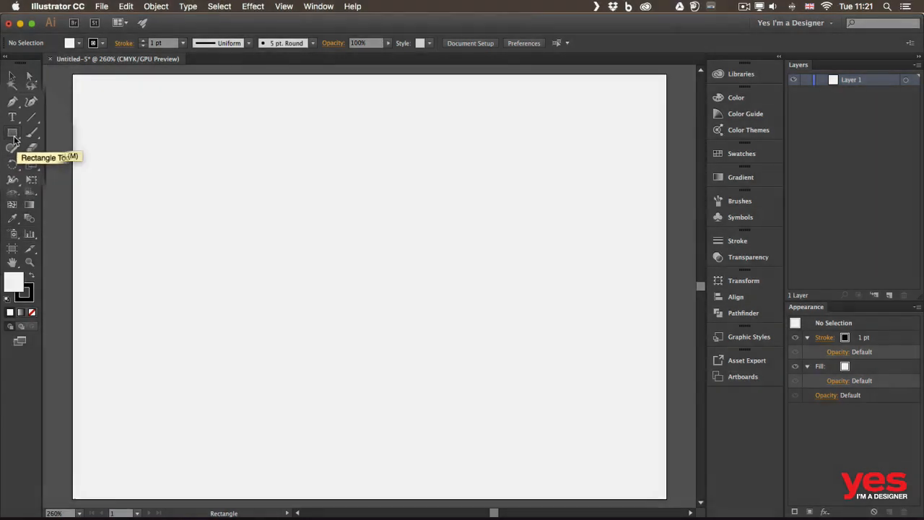
pyautogui.click(13, 138)
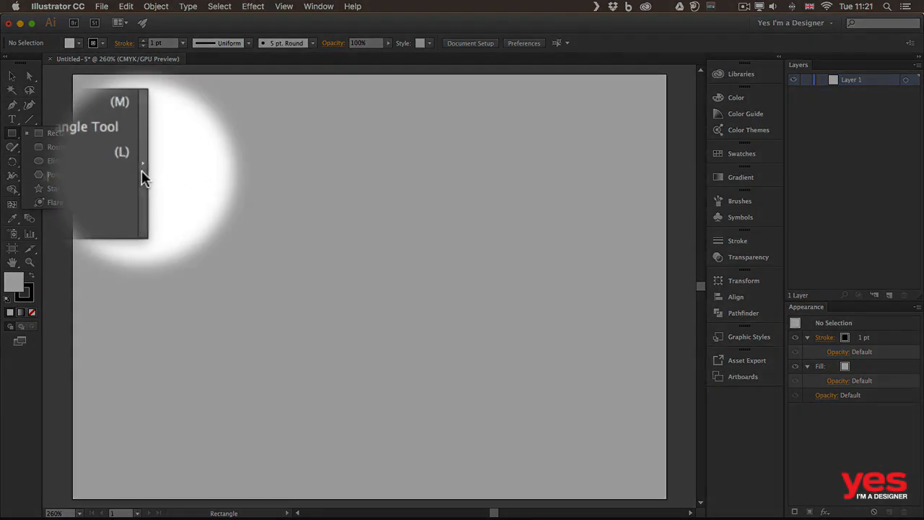
pyautogui.click(142, 174)
pyautogui.moveTo(93, 147); pyautogui.dragTo(122, 91)
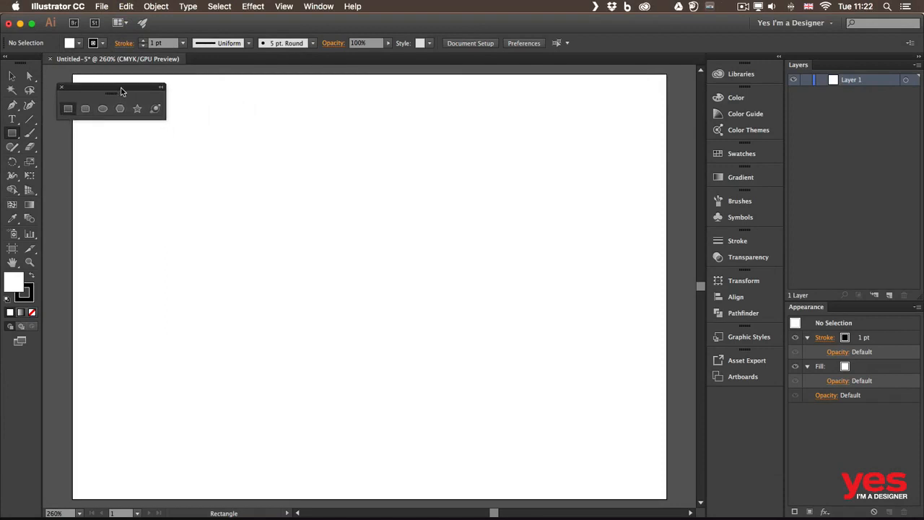
# Draw a rectangle about 20.5 mm wide and 27.4 mm high in the upper-left part of the artboard
pyautogui.click(85, 108)
pyautogui.click(102, 108)
pyautogui.click(119, 109)
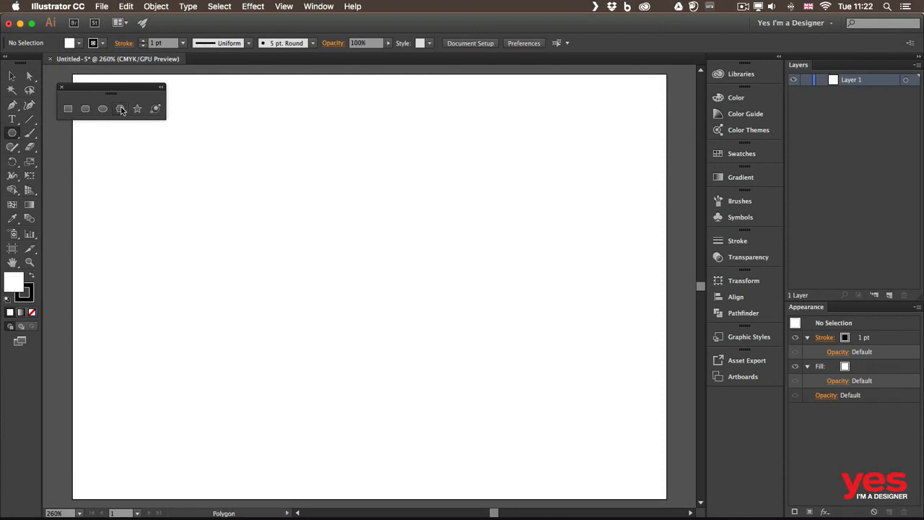
pyautogui.click(69, 110)
pyautogui.moveTo(137, 164); pyautogui.dragTo(224, 281)
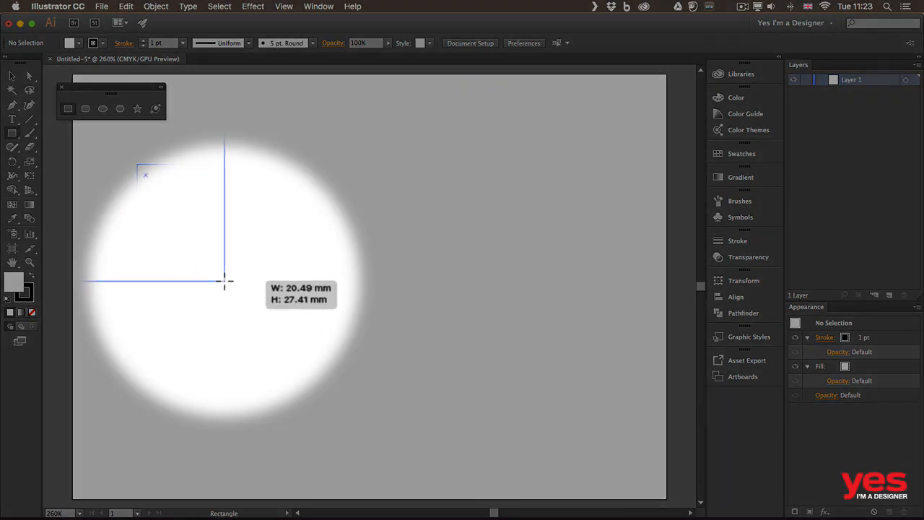
pyautogui.moveTo(224, 281); pyautogui.dragTo(224, 281)
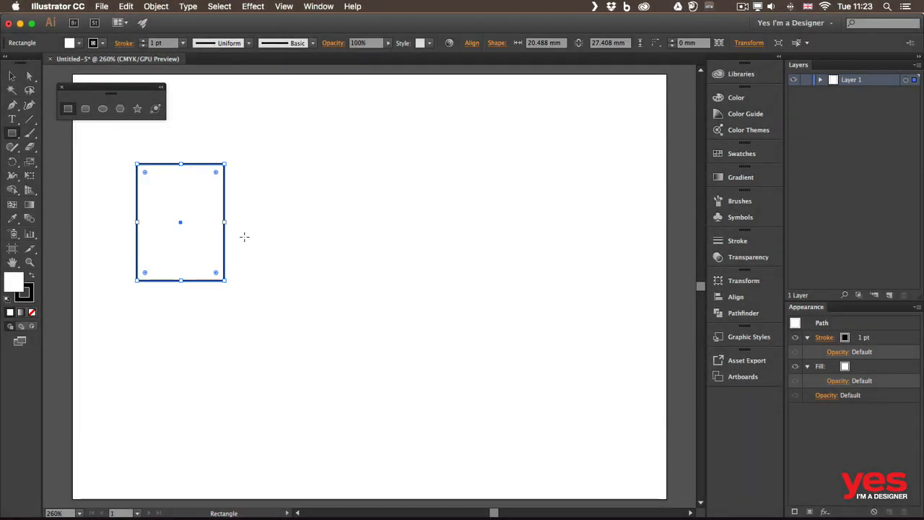
# Create a 20 mm by 20 mm square to the right of the first rectangle by entering exact dimensions
pyautogui.click(298, 200)
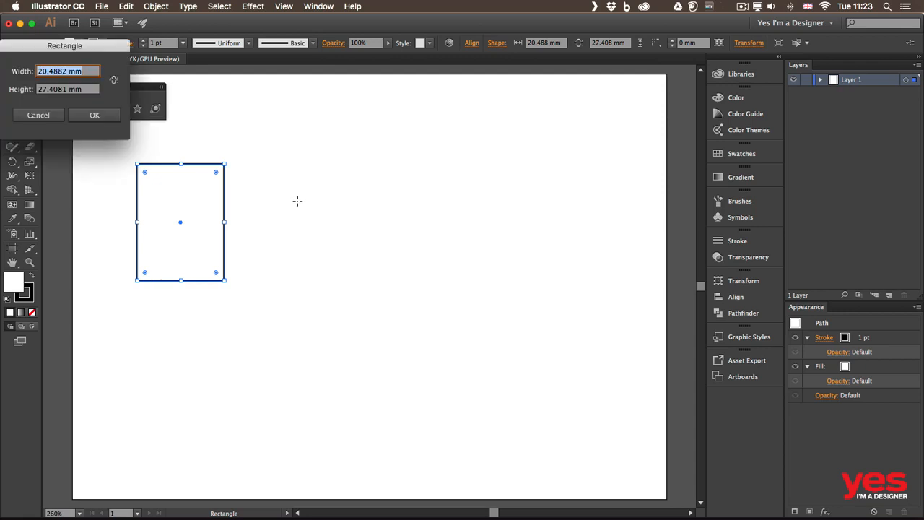
pyautogui.moveTo(87, 51); pyautogui.dragTo(362, 99)
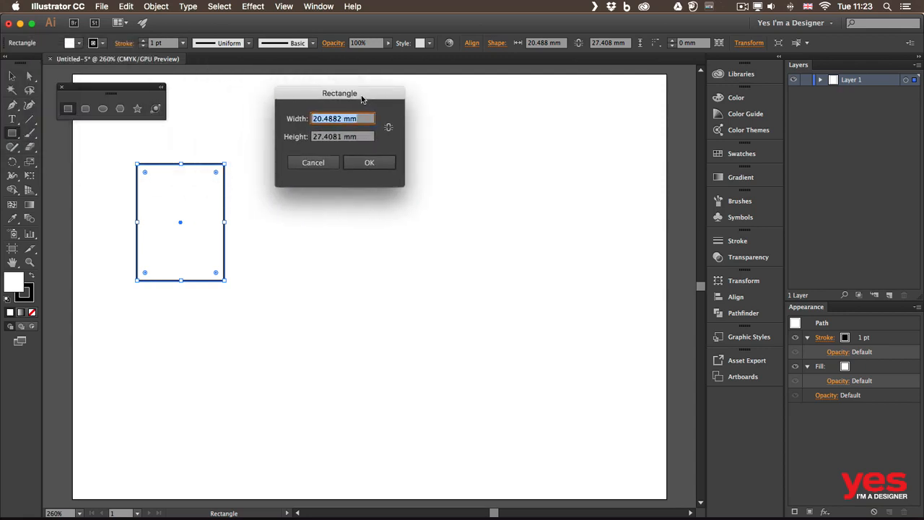
pyautogui.write('20')
pyautogui.press('Tab')
pyautogui.write('20')
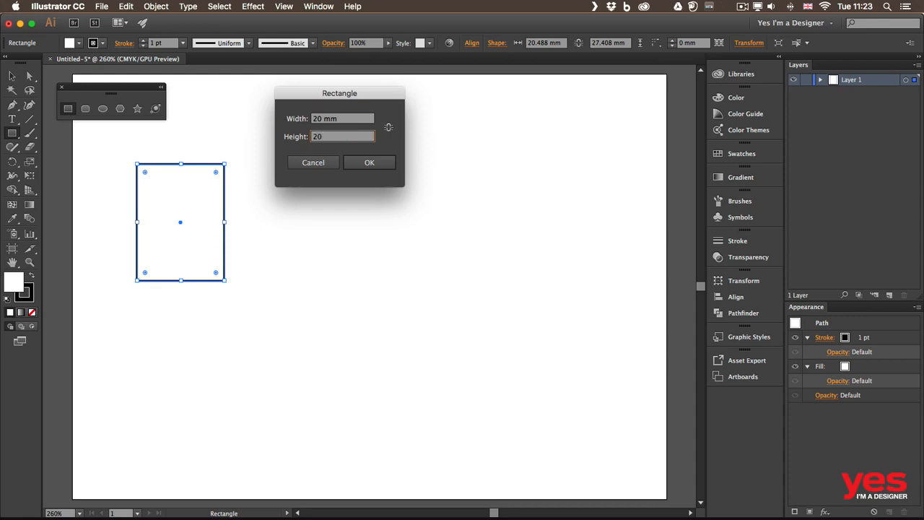
pyautogui.press('Return')
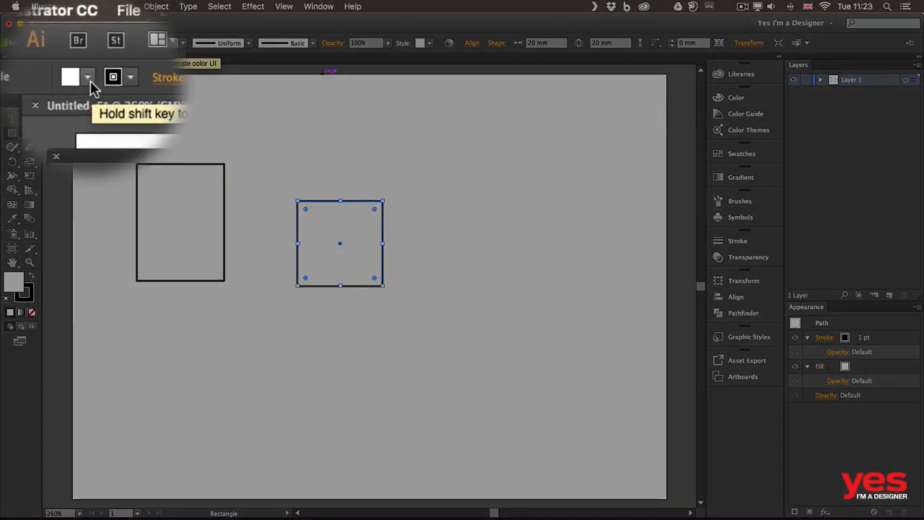
# Give the square a light blue fill and a dark red stroke with a weight of 5 pt
pyautogui.click(80, 44)
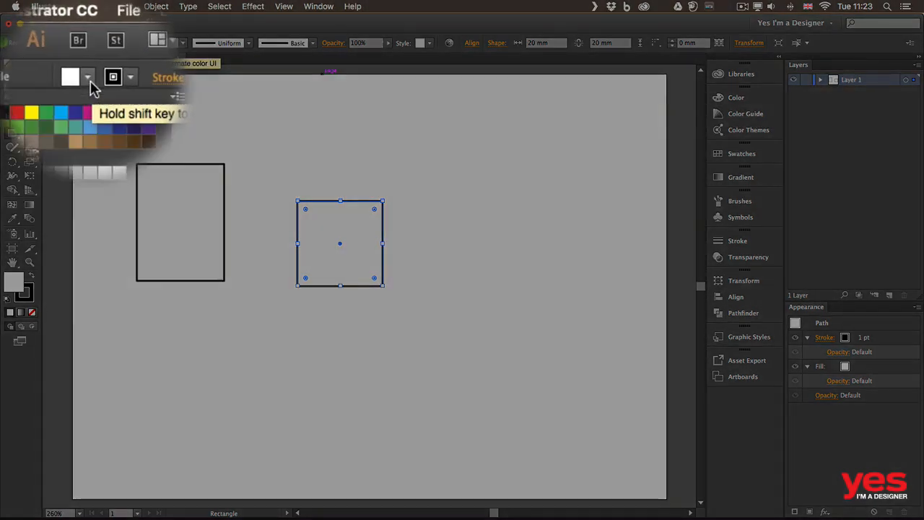
pyautogui.click(88, 94)
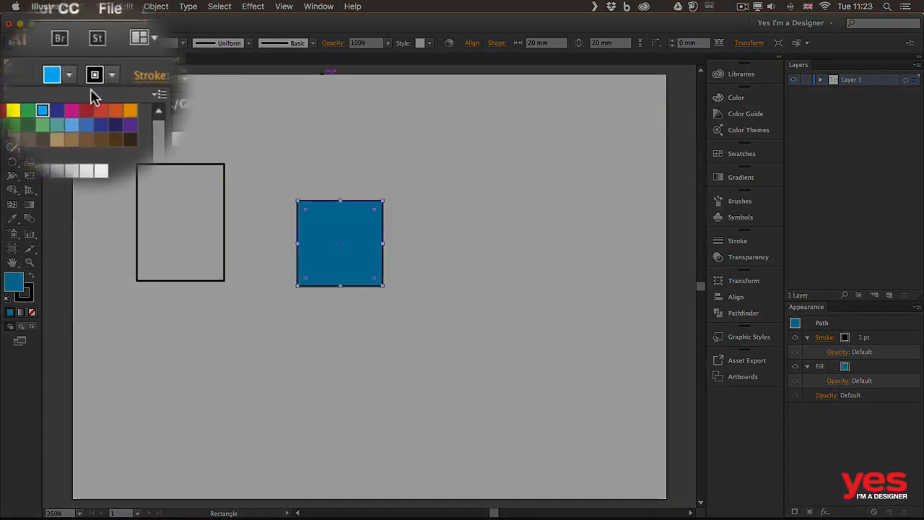
pyautogui.click(103, 83)
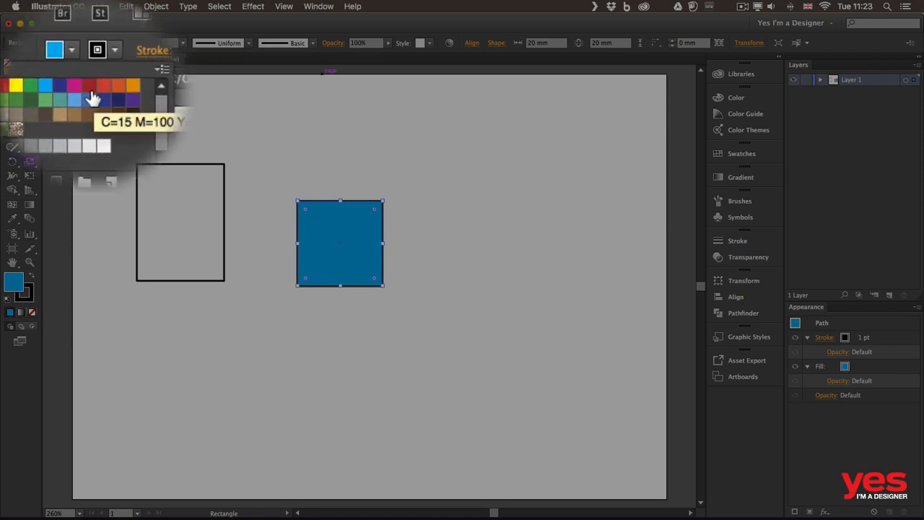
pyautogui.click(91, 93)
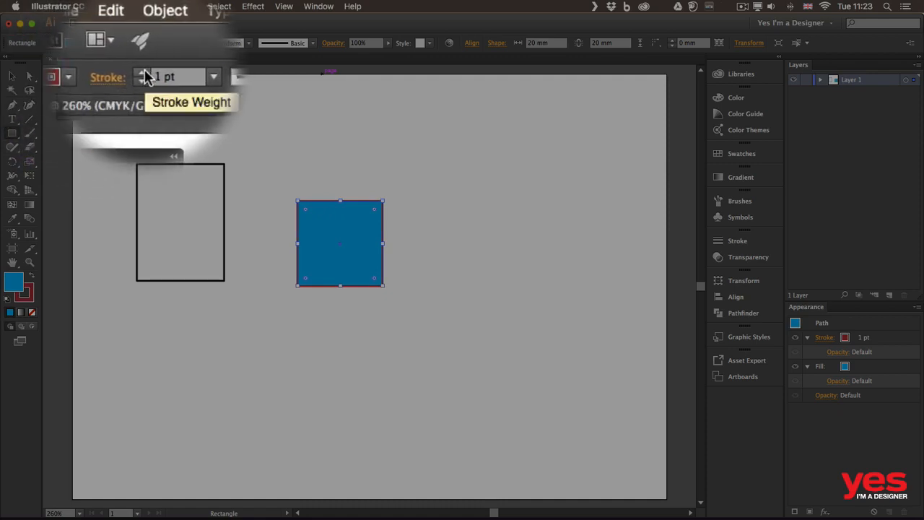
pyautogui.click(142, 72)
pyautogui.click(142, 72)
pyautogui.click(143, 72)
pyautogui.click(142, 72)
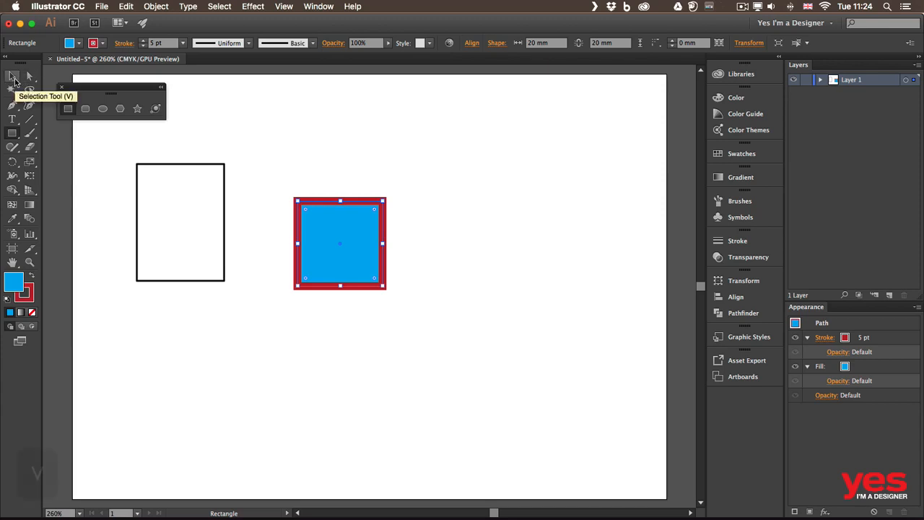
# Select the tall rectangle, try a yellow fill on it and replace that with no fill
pyautogui.press('v')
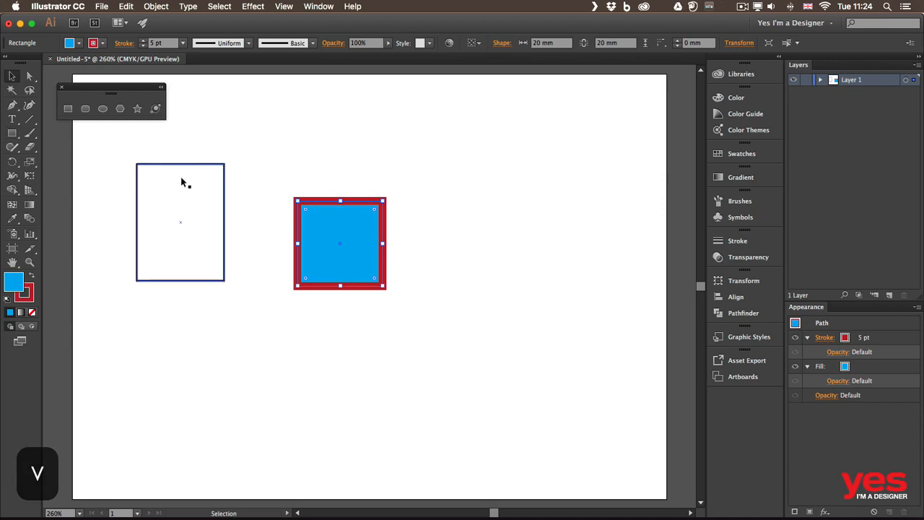
pyautogui.click(198, 168)
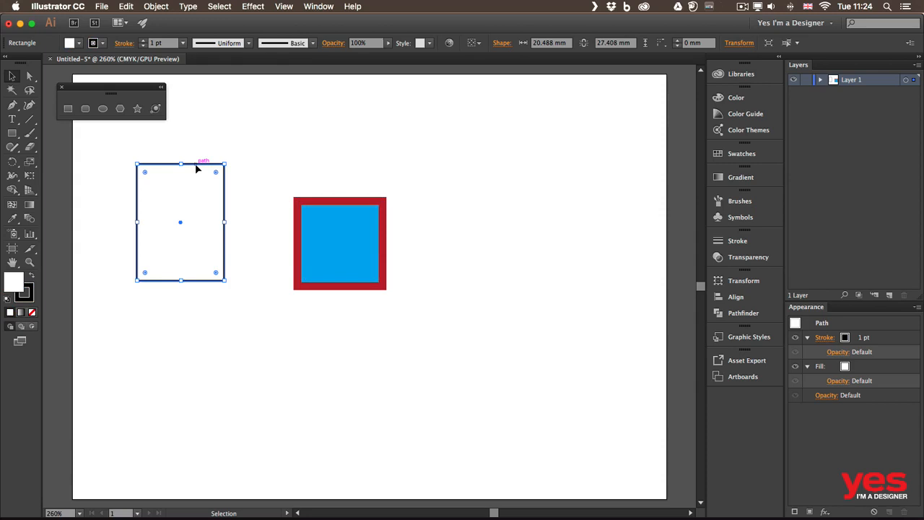
pyautogui.click(79, 44)
pyautogui.click(48, 64)
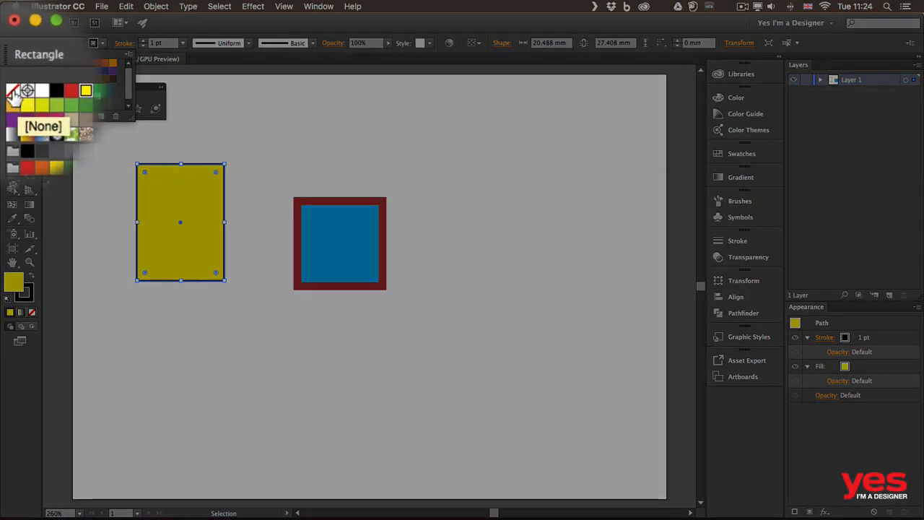
pyautogui.click(7, 63)
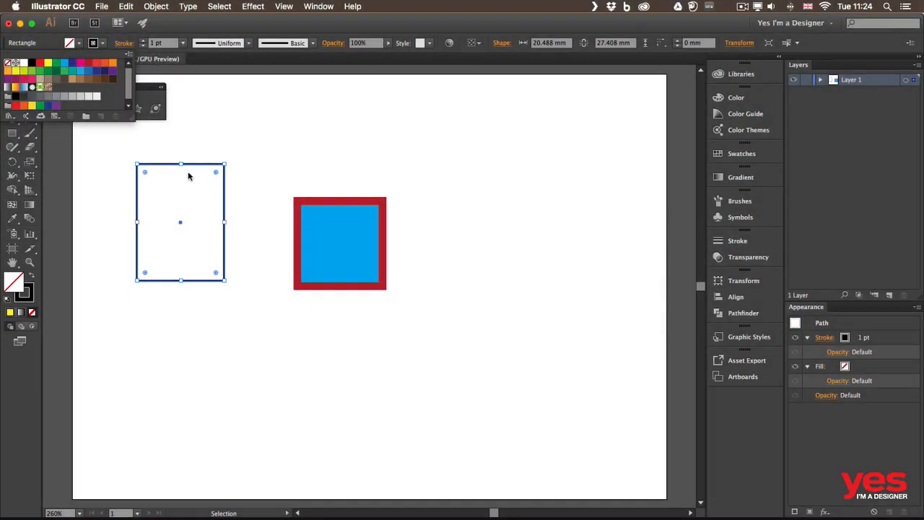
pyautogui.click(177, 180)
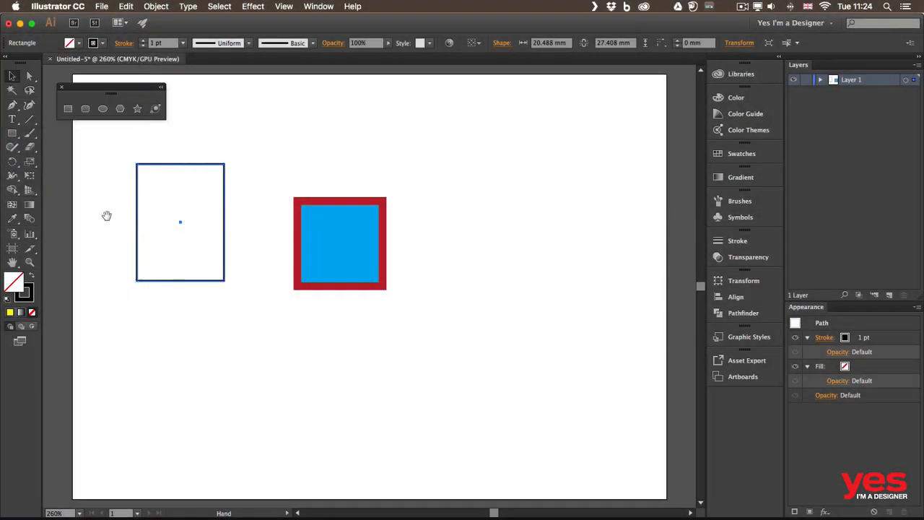
# Move the unfilled rectangle by its outline over the artboard's left edge and back to the left of the square
pyautogui.moveTo(107, 214); pyautogui.dragTo(176, 220)
pyautogui.moveTo(231, 176); pyautogui.dragTo(124, 167)
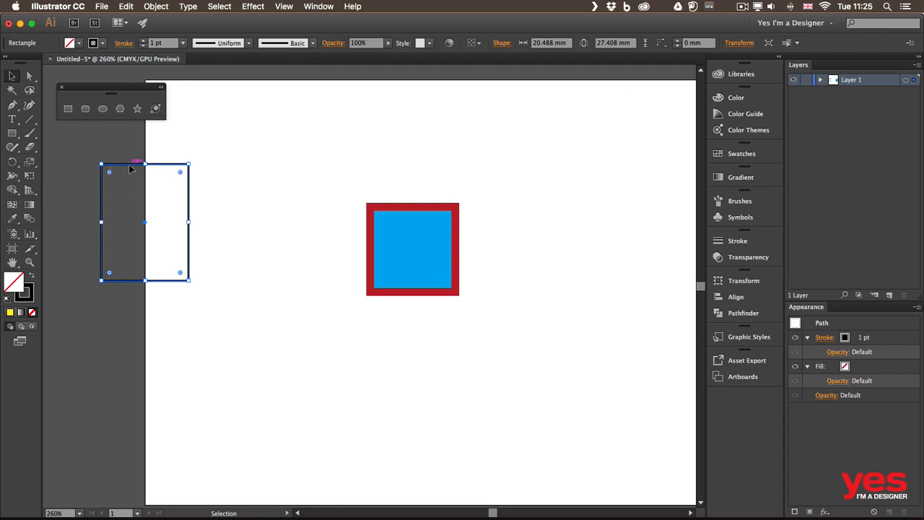
pyautogui.moveTo(133, 168); pyautogui.dragTo(236, 174)
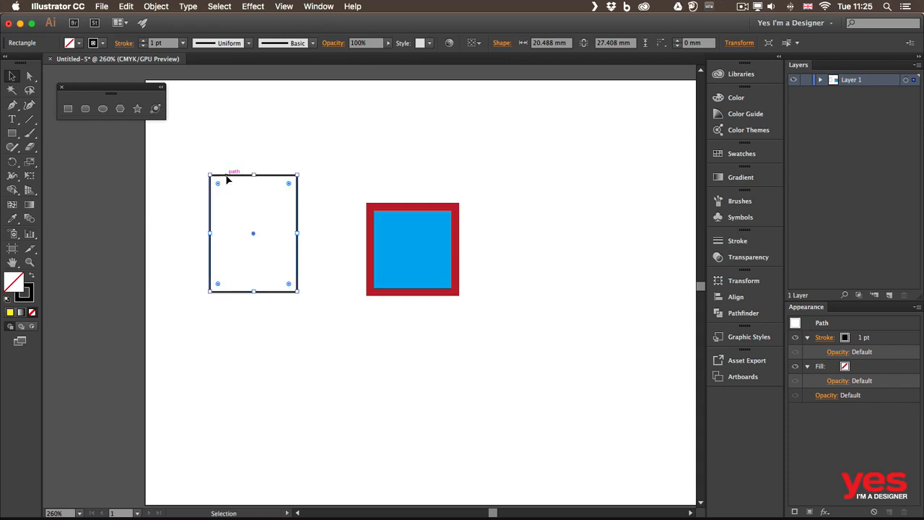
# Compare selecting the filled square by its interior with selecting the unfilled rectangle by its outline
pyautogui.click(391, 227)
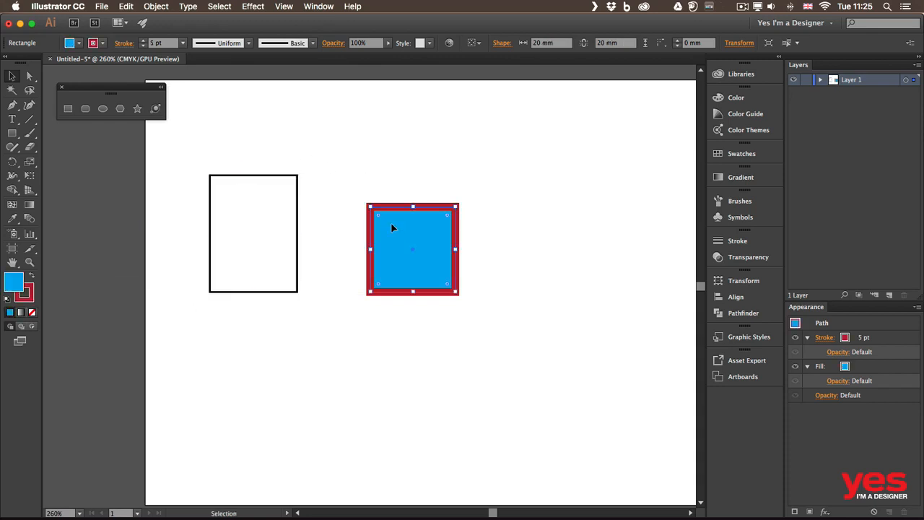
pyautogui.click(371, 152)
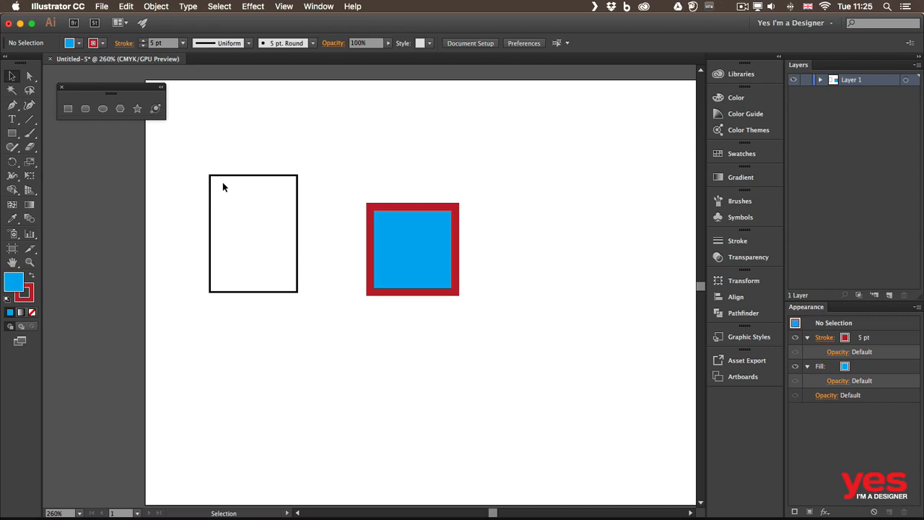
pyautogui.click(254, 176)
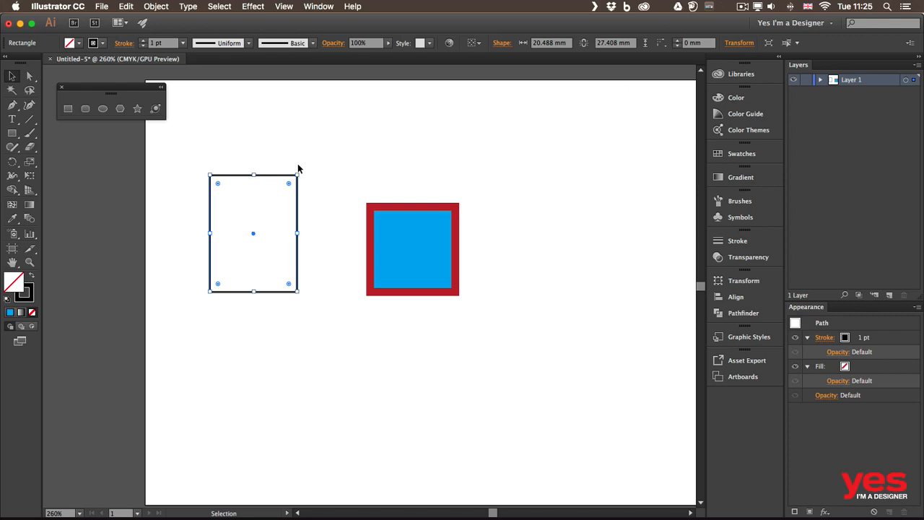
pyautogui.click(405, 239)
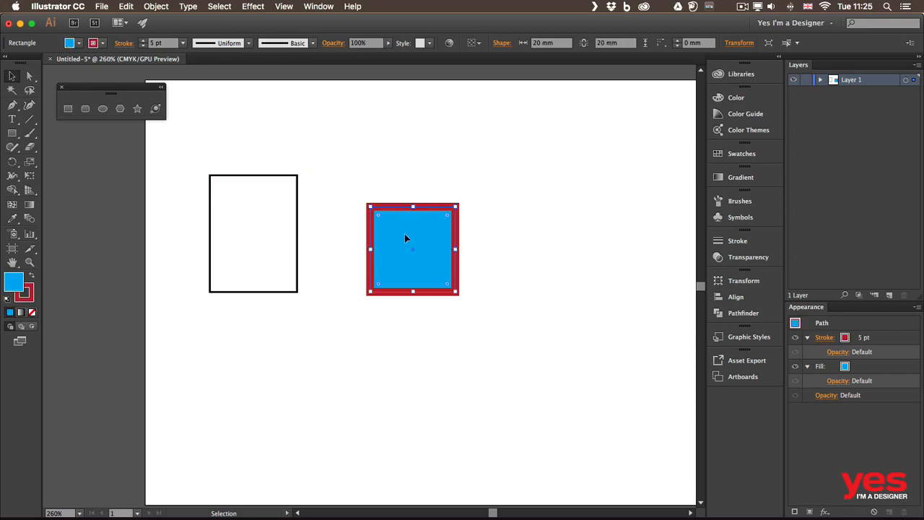
pyautogui.click(253, 215)
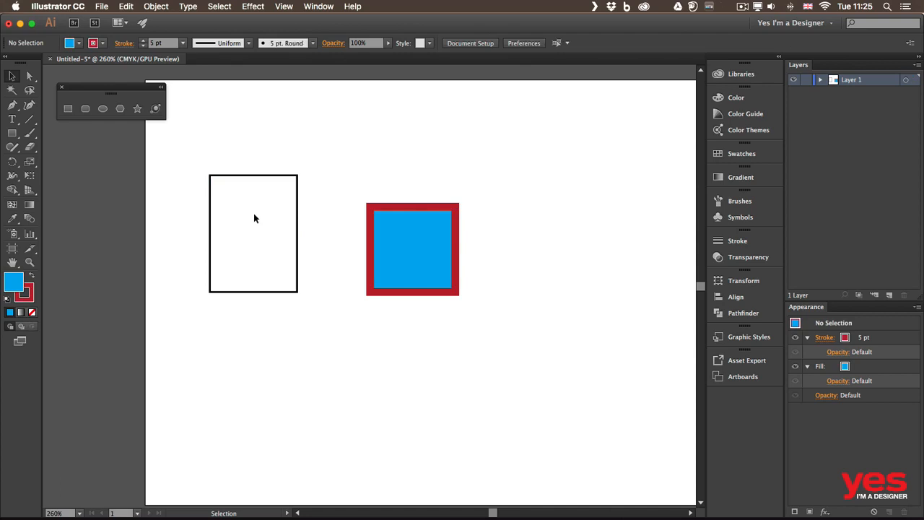
pyautogui.click(296, 206)
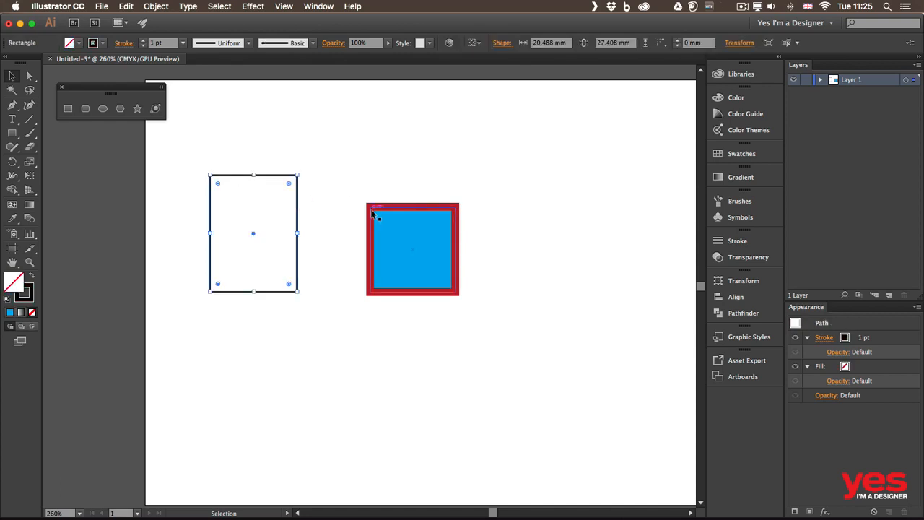
# Reset the blue square to the default white fill and 1 pt black stroke
pyautogui.click(396, 221)
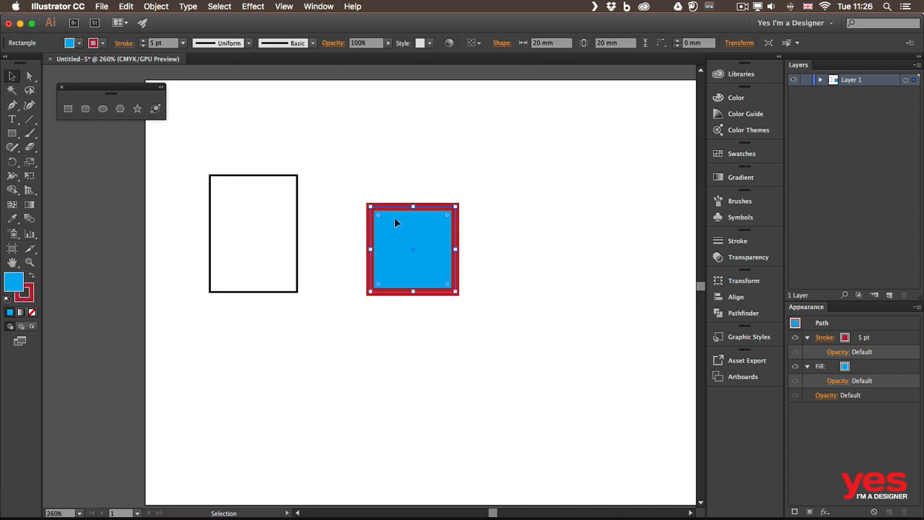
pyautogui.press('d')
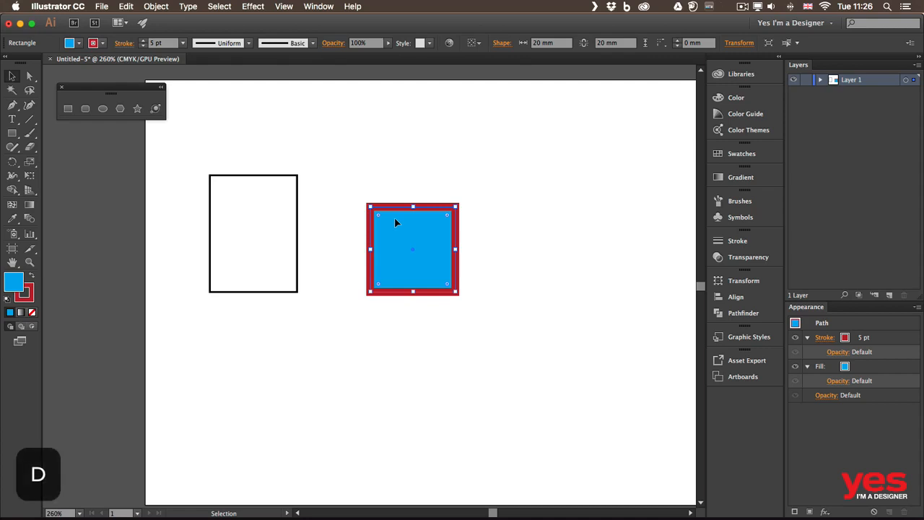
pyautogui.press('d')
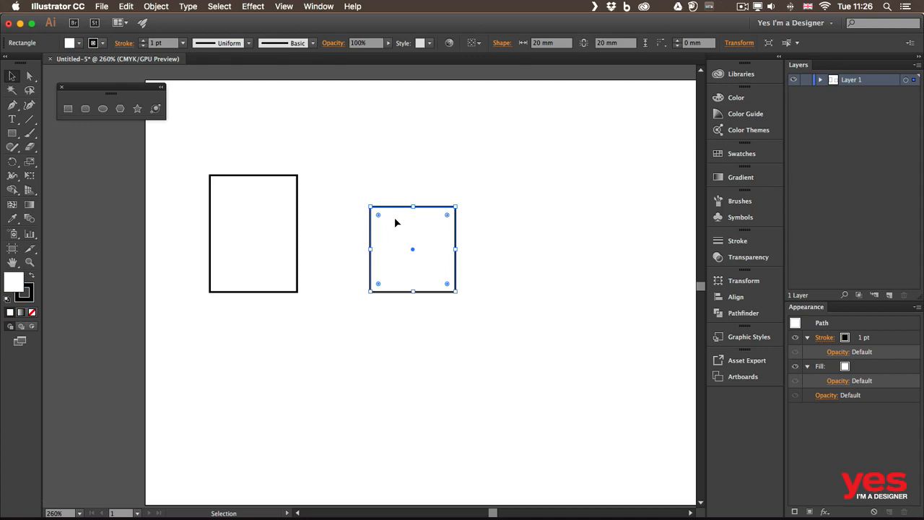
# Select both rectangles together, fill them with dark red and deselect them
pyautogui.moveTo(278, 154); pyautogui.dragTo(407, 316)
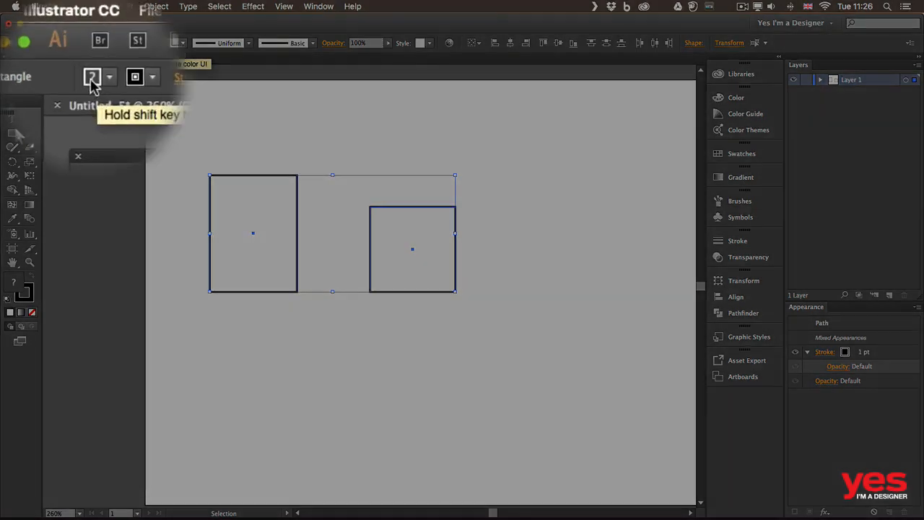
pyautogui.click(71, 45)
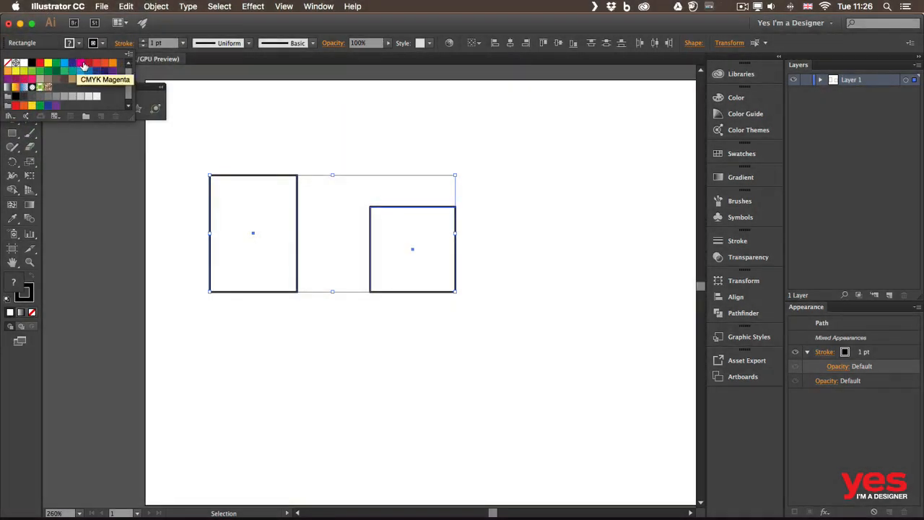
pyautogui.click(88, 62)
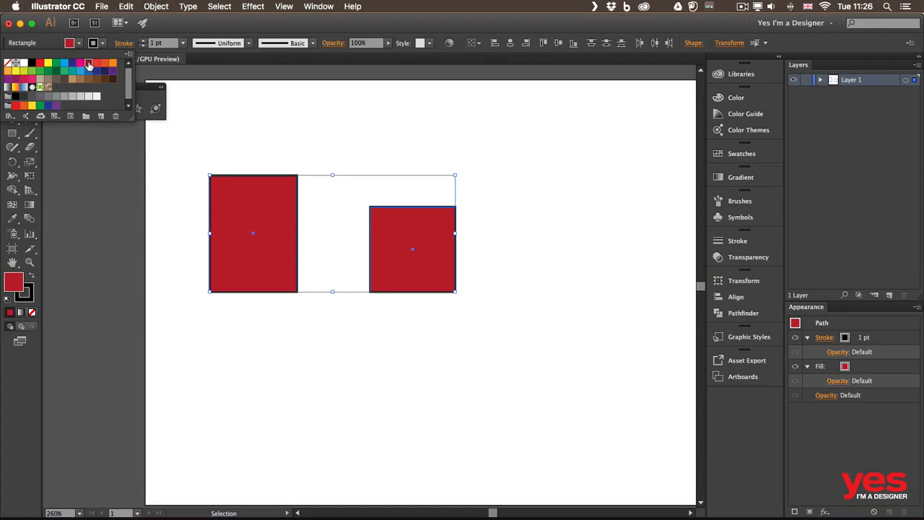
pyautogui.click(91, 126)
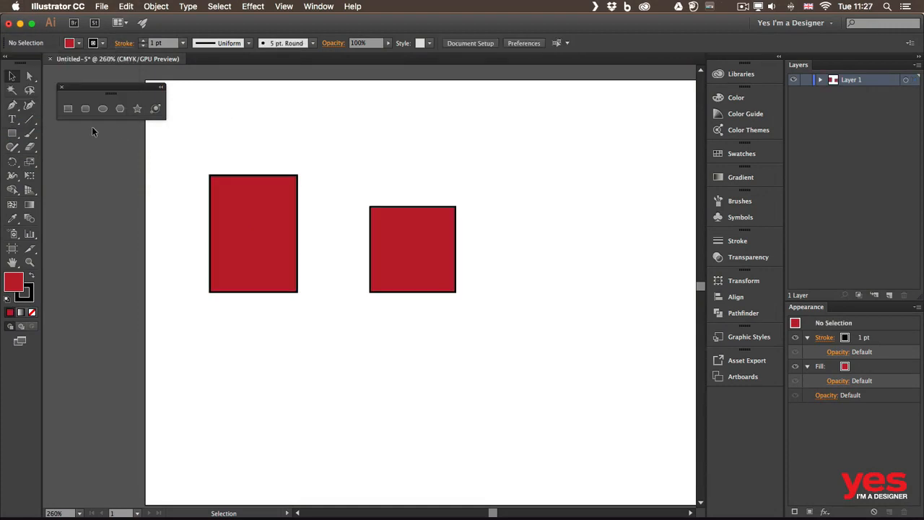
# Draw a perfect square about 16.6 mm wide above the existing square, keeping its proportions constrained
pyautogui.click(68, 108)
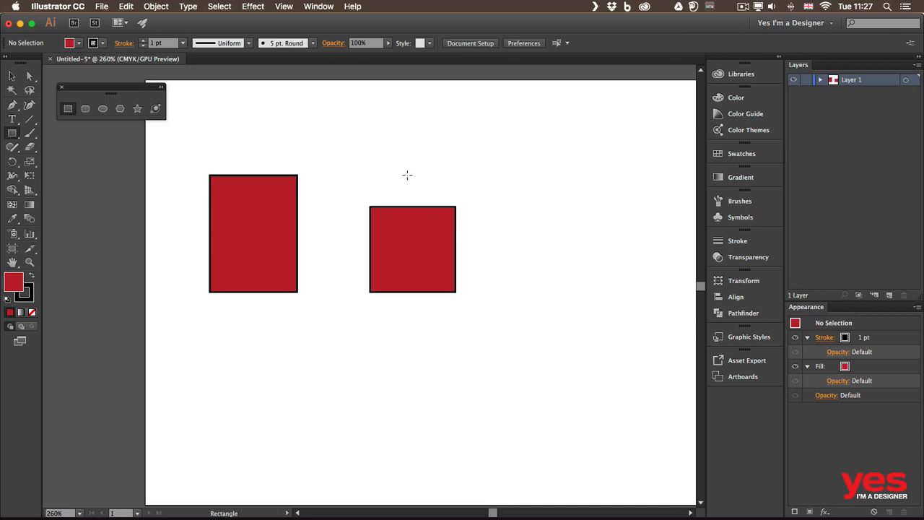
pyautogui.moveTo(354, 116); pyautogui.dragTo(408, 170)
pyautogui.press('shift')
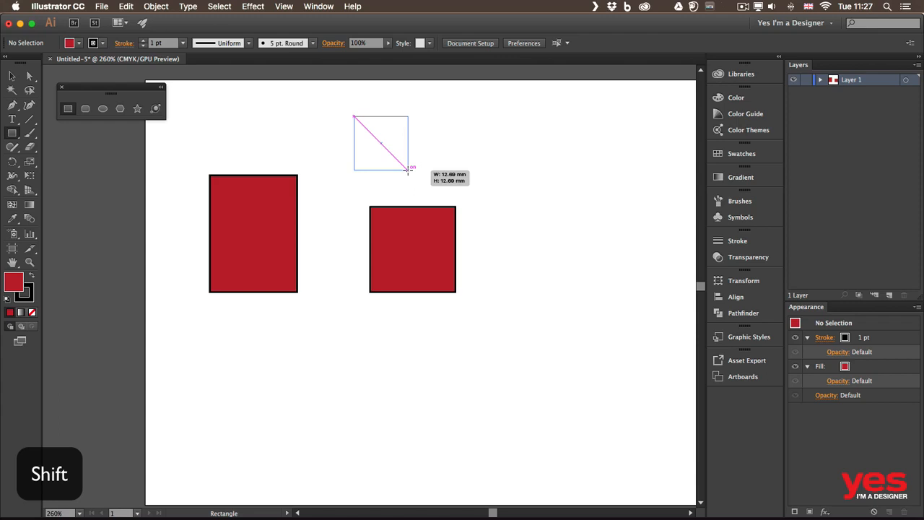
pyautogui.moveTo(408, 170)
pyautogui.mouseDown()
pyautogui.moveTo(435, 195)
pyautogui.moveTo(424, 175)
pyautogui.moveTo(411, 176)
pyautogui.mouseUp()
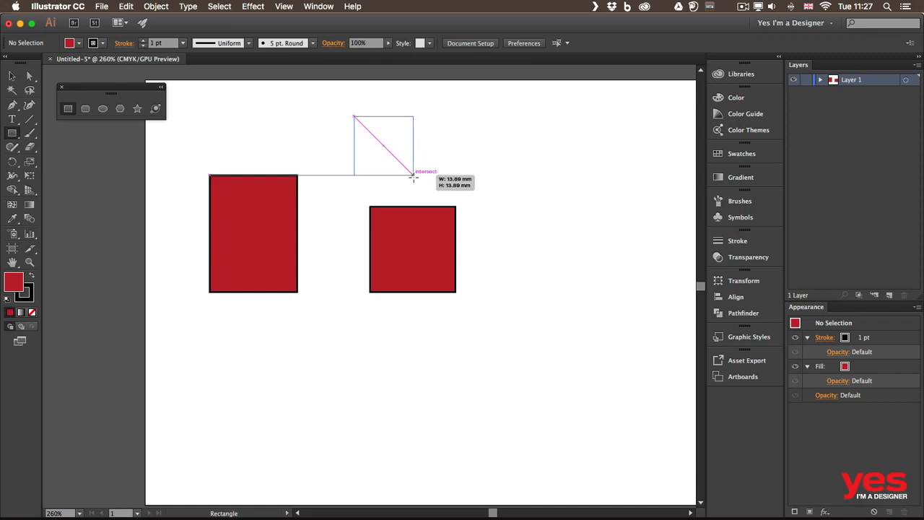
pyautogui.moveTo(412, 175)
pyautogui.mouseDown()
pyautogui.moveTo(412, 184)
pyautogui.moveTo(476, 171)
pyautogui.moveTo(415, 180)
pyautogui.moveTo(407, 193)
pyautogui.moveTo(437, 176)
pyautogui.moveTo(414, 186)
pyautogui.moveTo(424, 186)
pyautogui.mouseUp()
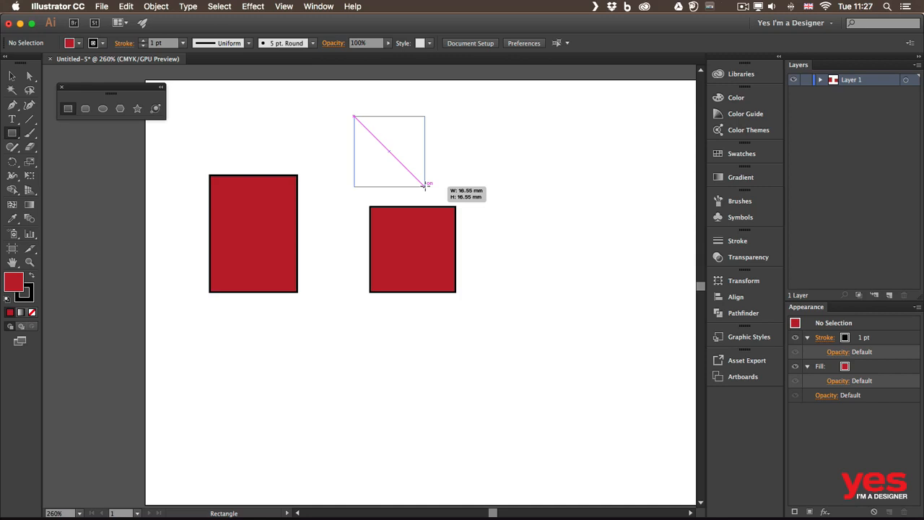
pyautogui.moveTo(425, 186); pyautogui.dragTo(425, 186)
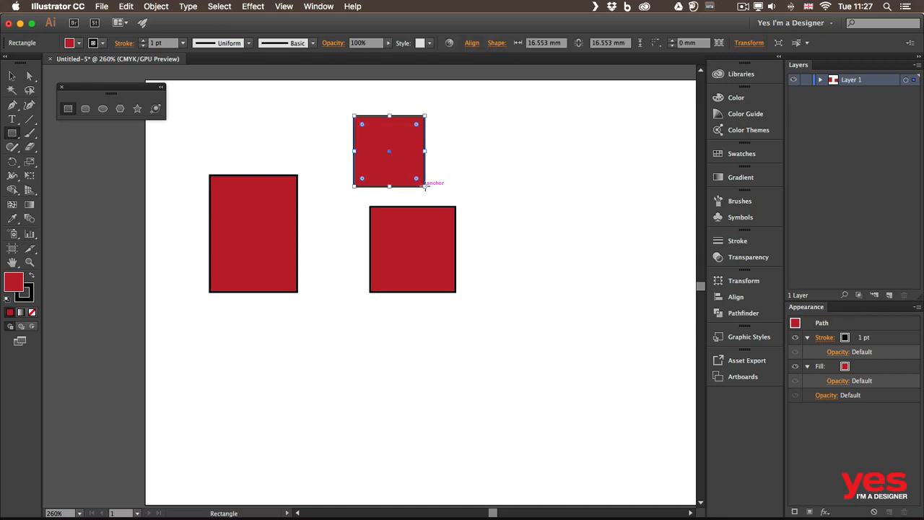
# Draw two perfect circles side by side below the rectangles, about 15.1 mm and 21 mm in diameter
pyautogui.click(102, 109)
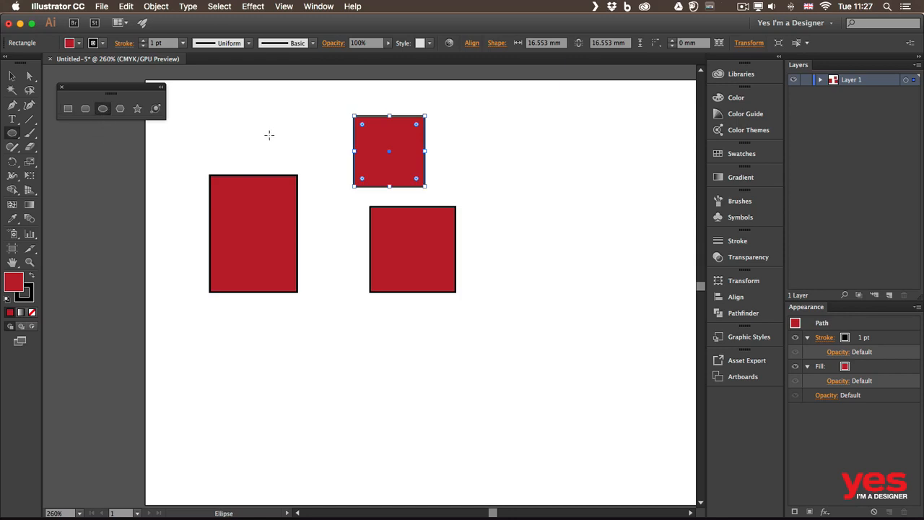
pyautogui.moveTo(256, 315); pyautogui.dragTo(321, 381)
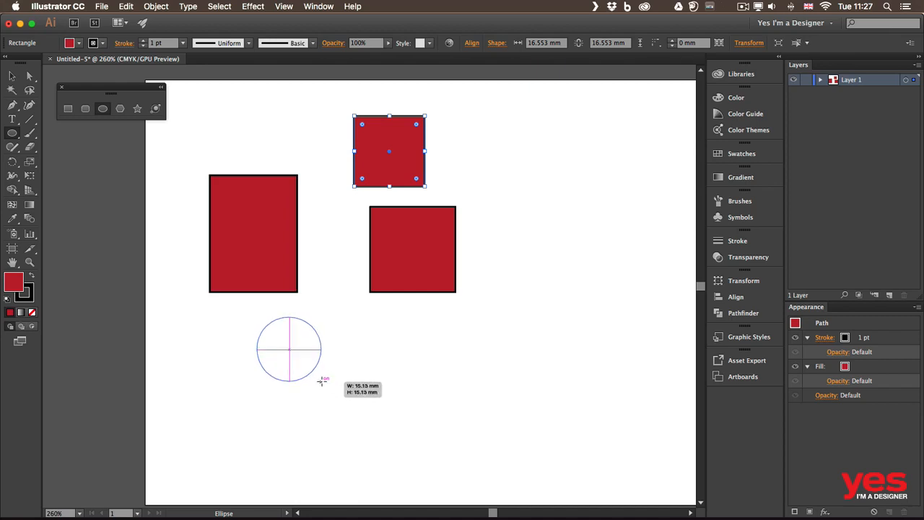
pyautogui.moveTo(321, 381); pyautogui.dragTo(322, 381)
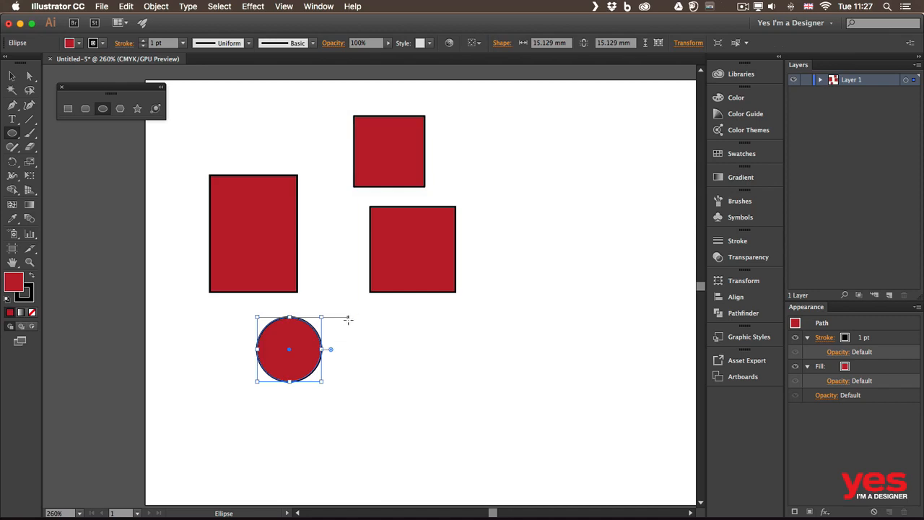
pyautogui.moveTo(347, 319); pyautogui.dragTo(438, 406)
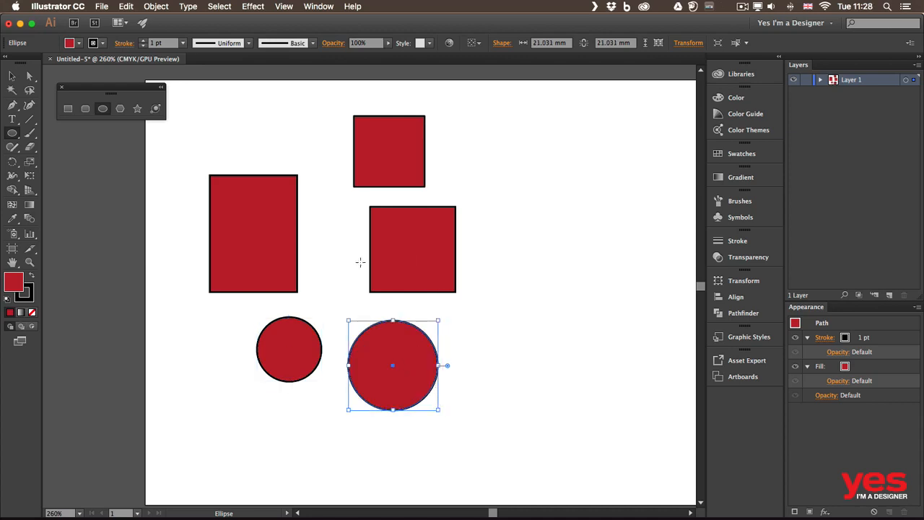
# Draw a perfect circle about 22.8 mm across, repositioning it while drawing so it sits beside the small upper square
pyautogui.moveTo(316, 221); pyautogui.dragTo(568, 215)
pyautogui.press('space')
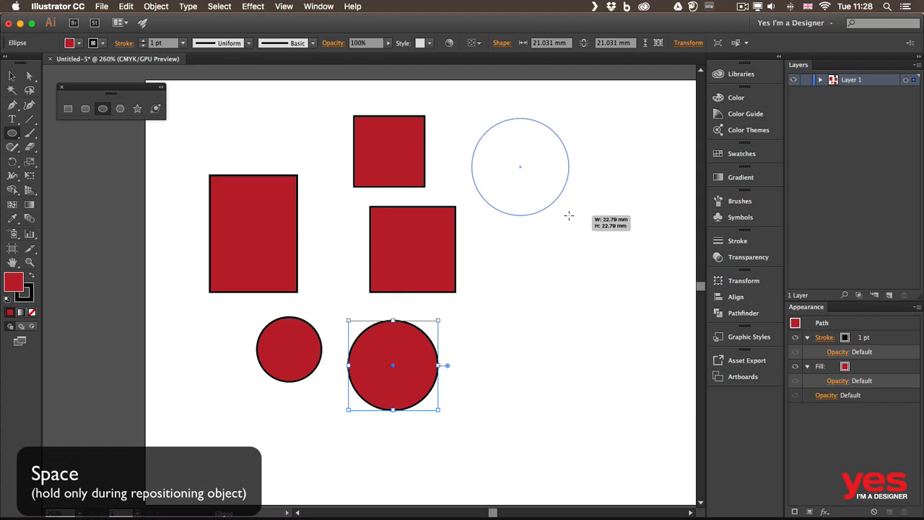
pyautogui.moveTo(569, 215); pyautogui.dragTo(569, 215)
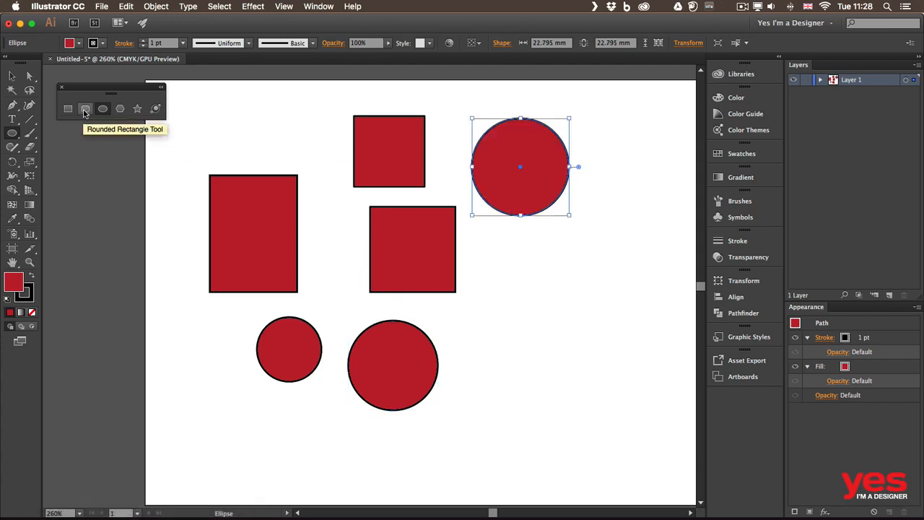
# Draw a rounded rectangle about 23 by 12.6 mm above the tall rectangle, adjusting its corner radius to about 2.5 mm while drawing
pyautogui.click(85, 109)
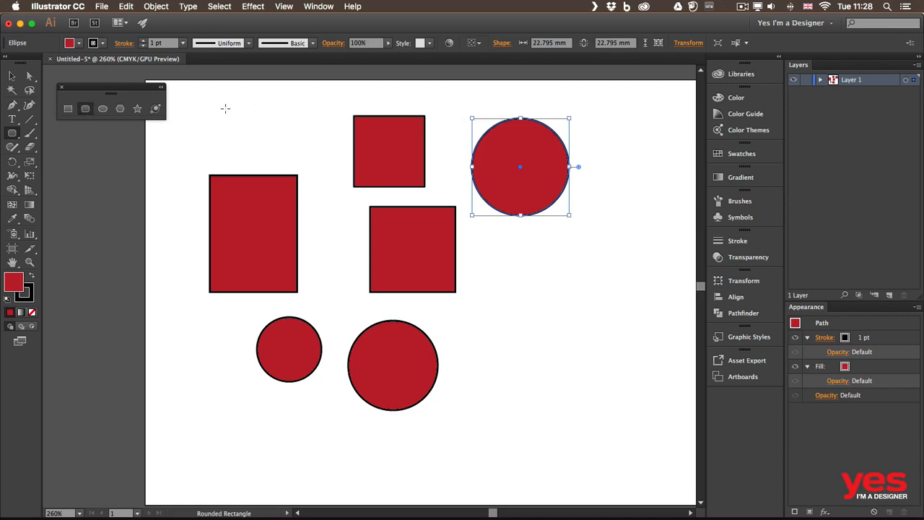
pyautogui.moveTo(224, 111); pyautogui.dragTo(321, 163)
pyautogui.press('Up')
pyautogui.press('Down')
pyautogui.press('Down')
pyautogui.press('Down')
pyautogui.press('Down')
pyautogui.press('Down')
pyautogui.press('Down')
pyautogui.press('Down')
pyautogui.press('Down')
pyautogui.press('Down')
pyautogui.press('Down')
pyautogui.press('Down')
pyautogui.press('Down')
pyautogui.press('Up')
pyautogui.press('Up')
pyautogui.press('Up')
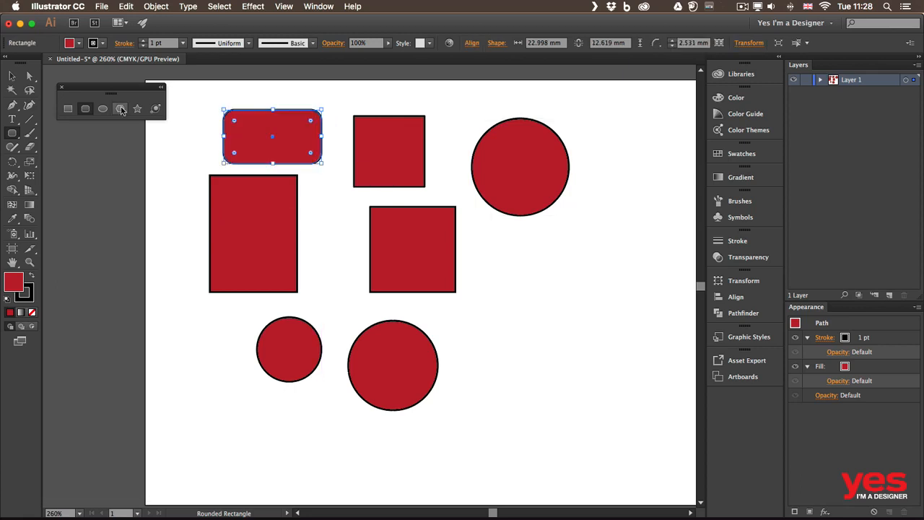
# Draw a seven-sided polygon about 24.5 mm wide below the large upper circle, varying the number of sides while drawing
pyautogui.click(121, 110)
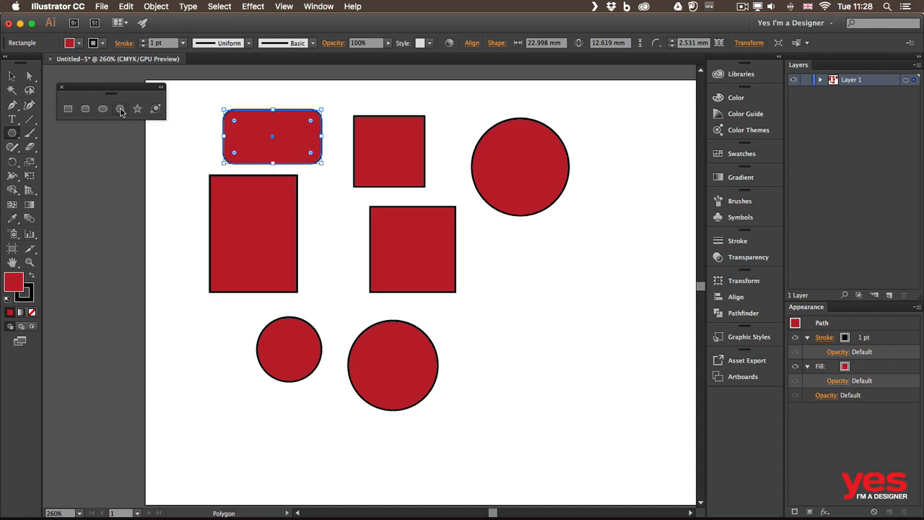
pyautogui.moveTo(486, 278); pyautogui.dragTo(585, 343)
pyautogui.press('Up')
pyautogui.press('Up')
pyautogui.press('Down')
pyautogui.press('Down')
pyautogui.press('Down')
pyautogui.press('Down')
pyautogui.press('Down')
pyautogui.press('Up')
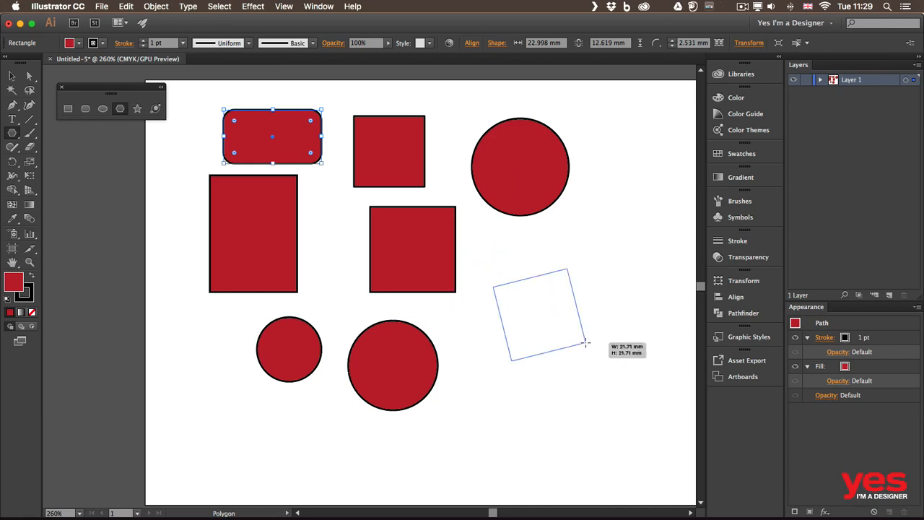
pyautogui.press('Up')
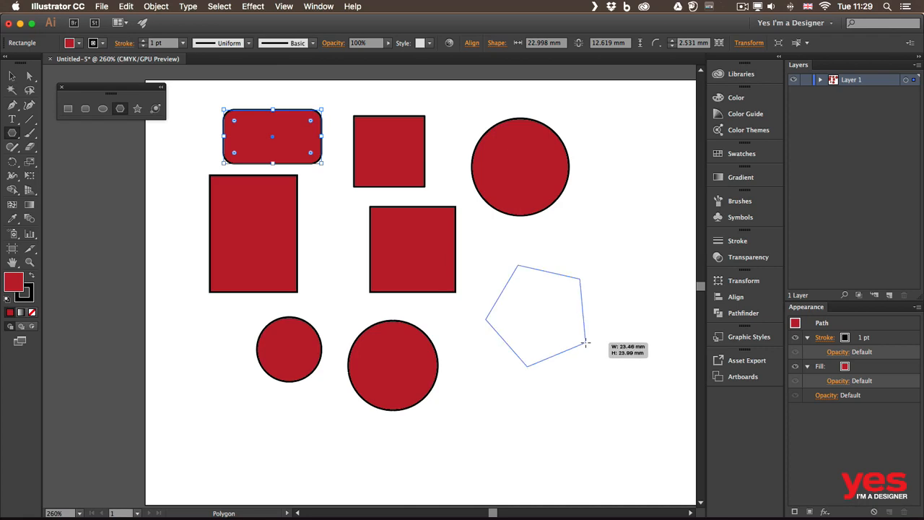
pyautogui.press('Up')
pyautogui.press('Up')
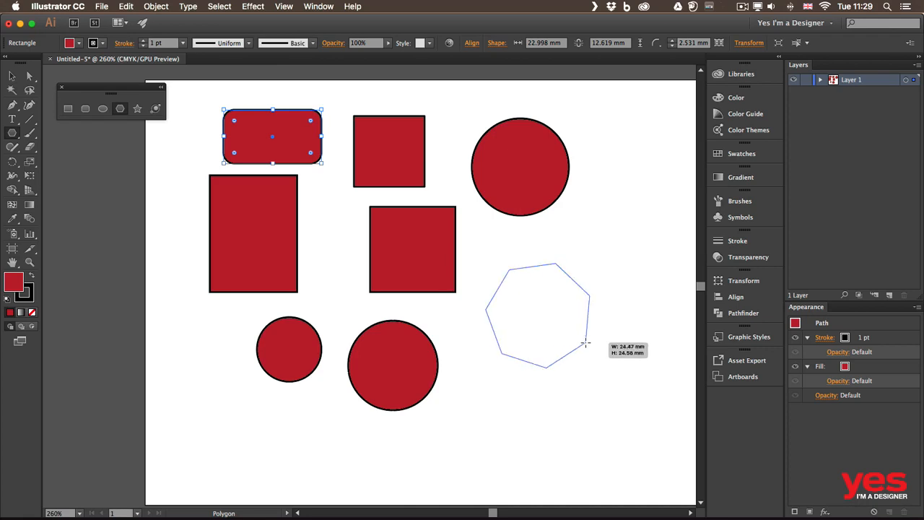
pyautogui.press('Up')
pyautogui.press('Up')
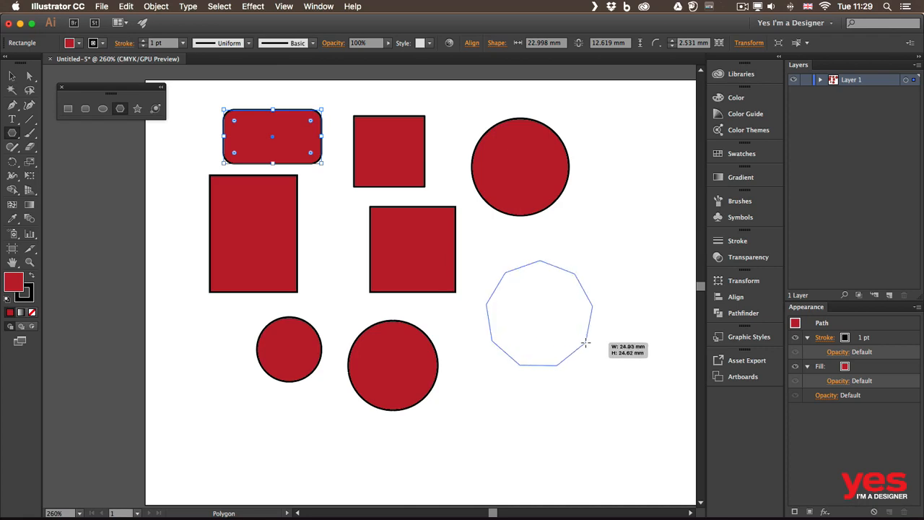
pyautogui.press('Down')
pyautogui.moveTo(586, 344); pyautogui.dragTo(586, 344)
pyautogui.press('Down')
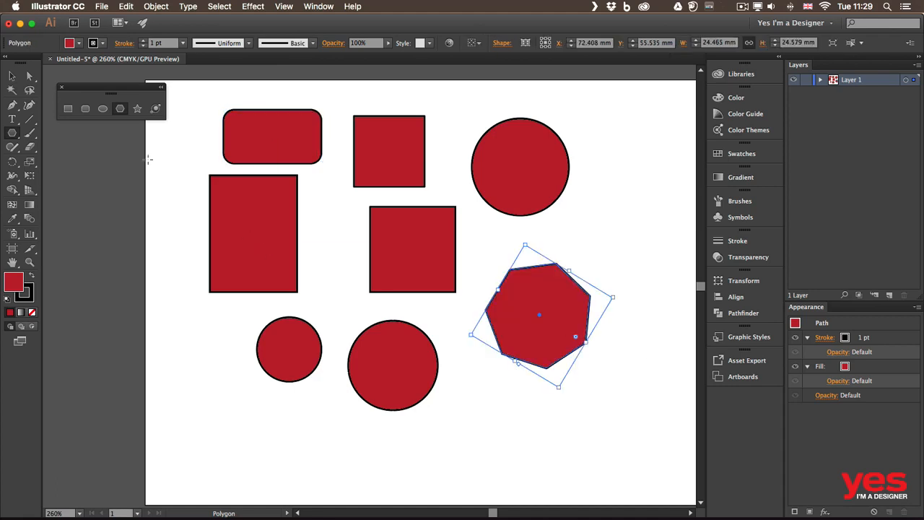
# Draw a five-pointed star about 25.2 by 24.2 mm below the polygon, varying the number of points while drawing
pyautogui.click(137, 110)
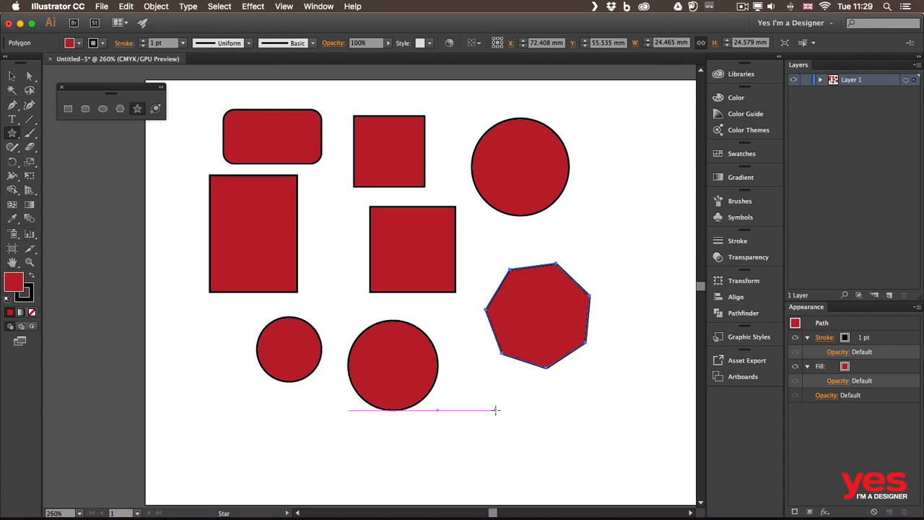
pyautogui.moveTo(496, 414); pyautogui.dragTo(514, 438)
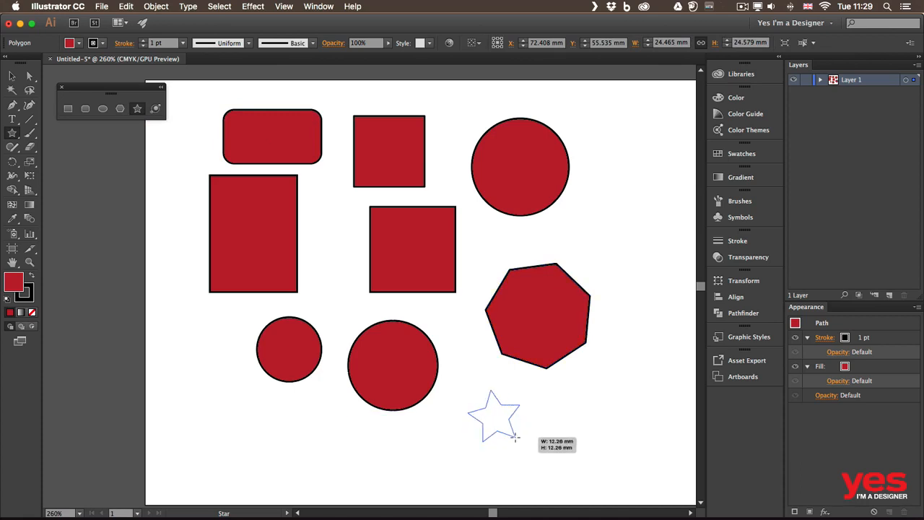
pyautogui.press('Up')
pyautogui.press('Up')
pyautogui.moveTo(515, 437); pyautogui.dragTo(531, 463)
pyautogui.press('Up')
pyautogui.press('Down')
pyautogui.press('Down')
pyautogui.press('Down')
pyautogui.press('Down')
pyautogui.press('Down')
pyautogui.press('Up')
pyautogui.press('Up')
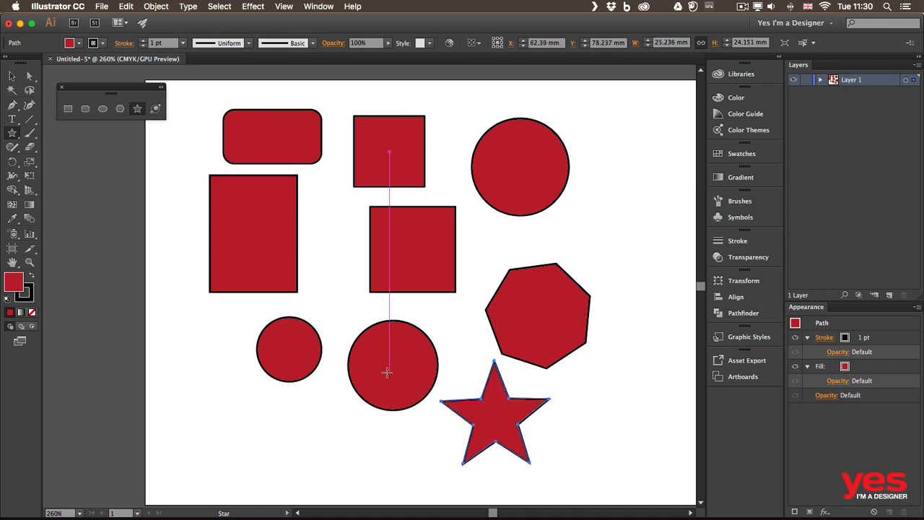
# Use the Selection tool to move the whole star to the empty space right of the large upper circle
pyautogui.click(12, 76)
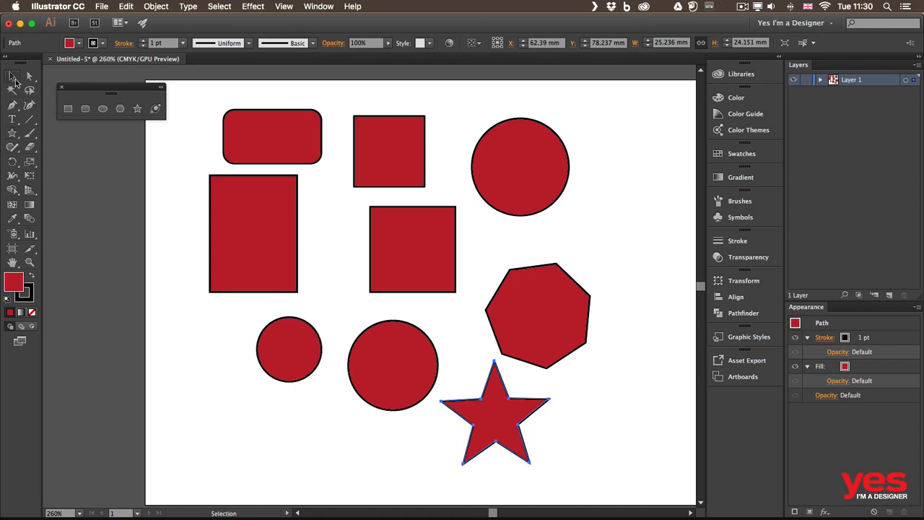
pyautogui.click(223, 212)
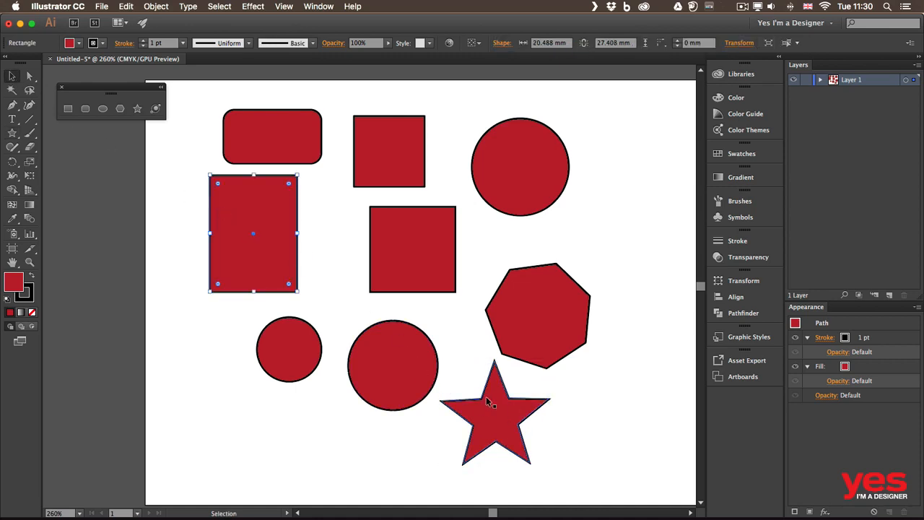
pyautogui.moveTo(483, 397); pyautogui.dragTo(624, 183)
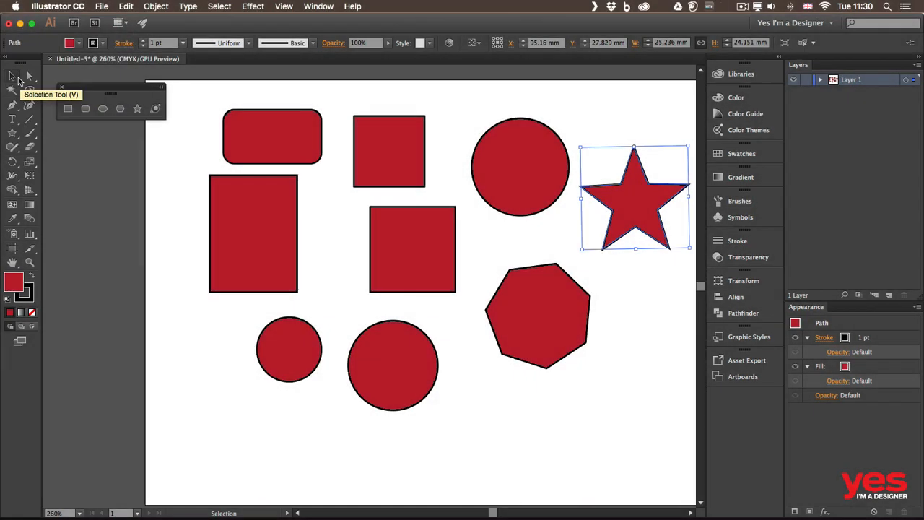
# Directly select the star's top anchor point and move it straight up to about Y 8.6 mm, lengthening that point
pyautogui.click(30, 76)
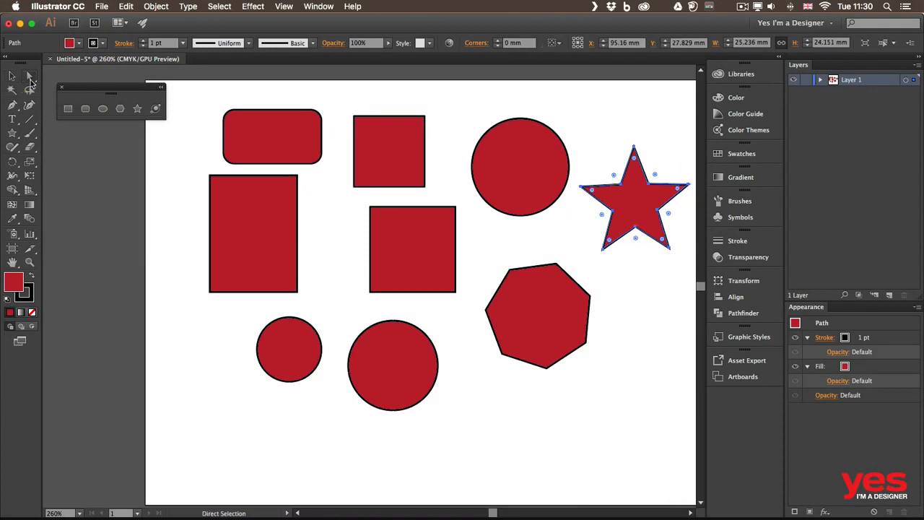
pyautogui.click(635, 147)
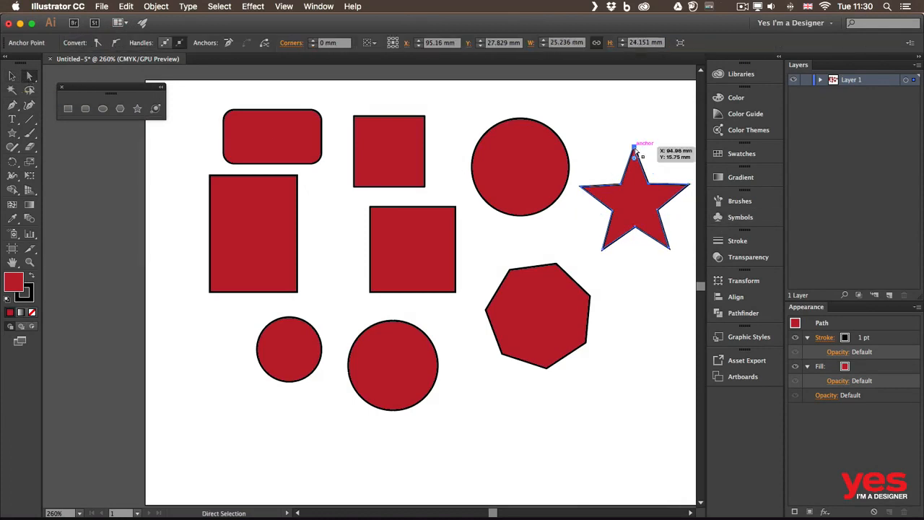
pyautogui.moveTo(635, 148); pyautogui.dragTo(635, 114)
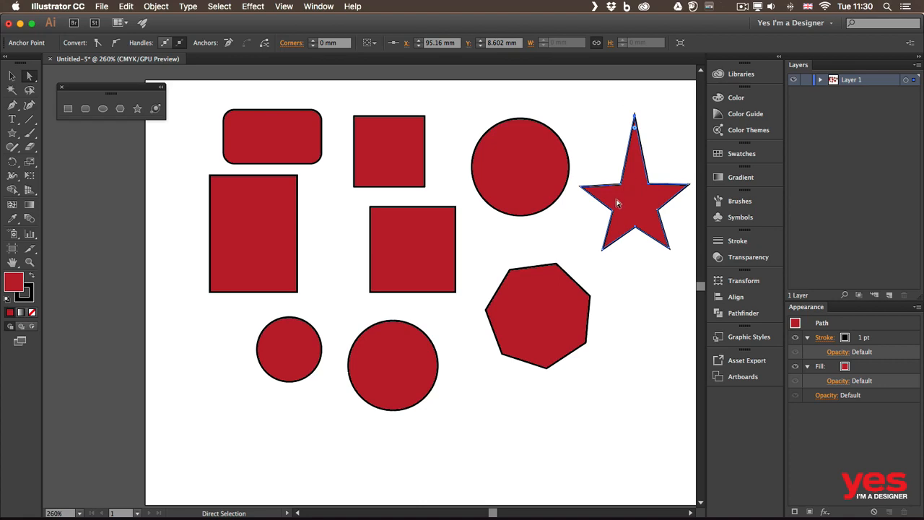
# Reshape the large upper circle into an egg by raising its top anchor to about Y 2.2 mm and lowering its bottom anchor slightly
pyautogui.moveTo(521, 119); pyautogui.dragTo(520, 104)
pyautogui.click(523, 215)
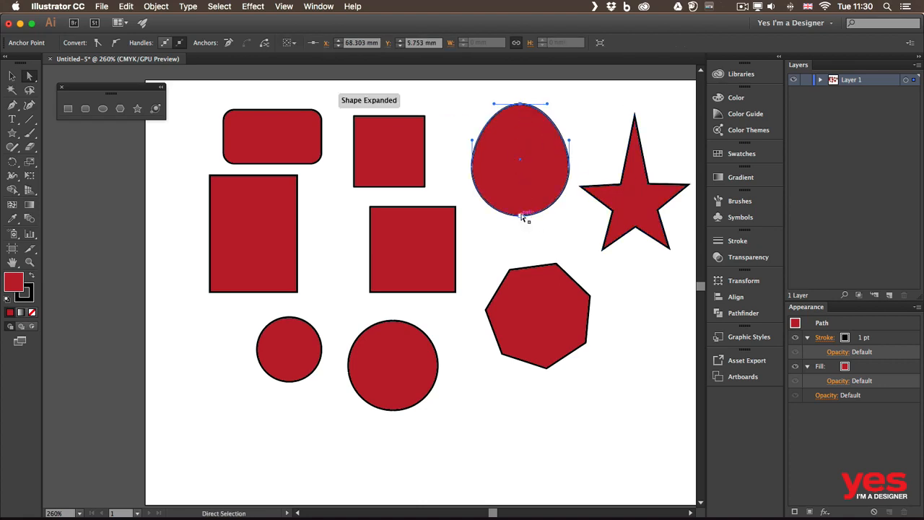
pyautogui.moveTo(524, 215); pyautogui.dragTo(520, 221)
pyautogui.moveTo(523, 105); pyautogui.dragTo(521, 89)
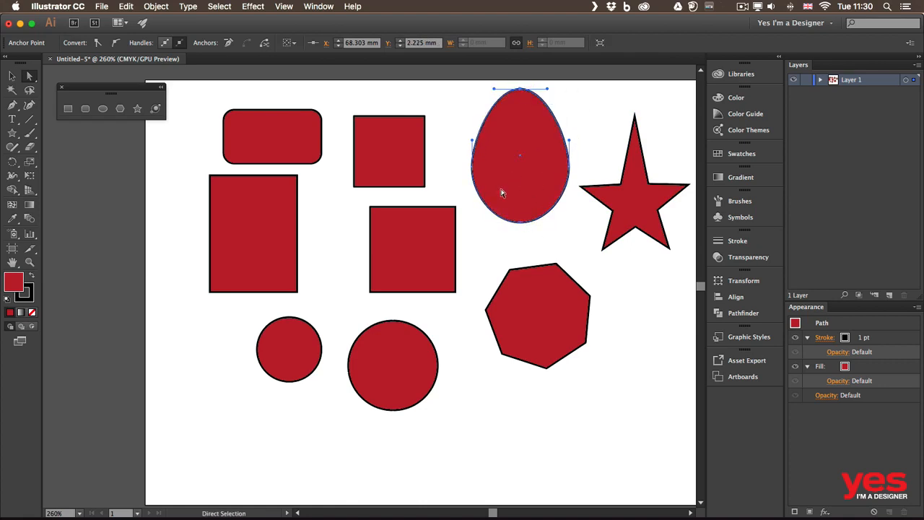
# Move the middle square's top-right anchor point diagonally inward to about X 38.4 mm, Y 45 mm, forming an arrowhead-like shape
pyautogui.click(456, 209)
pyautogui.moveTo(456, 209); pyautogui.dragTo(393, 271)
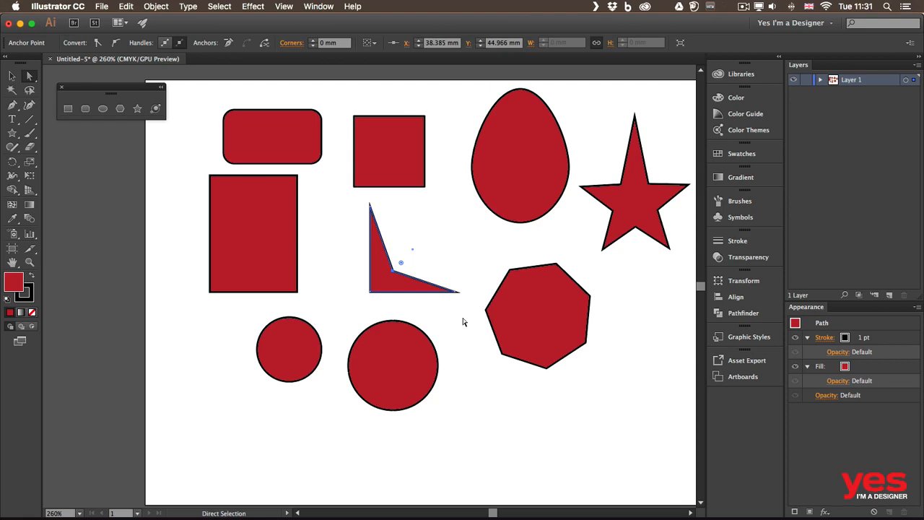
# Compare how the reshaped square appears with the Selection and Direct Selection tools, ending on Direct Selection
pyautogui.press('a')
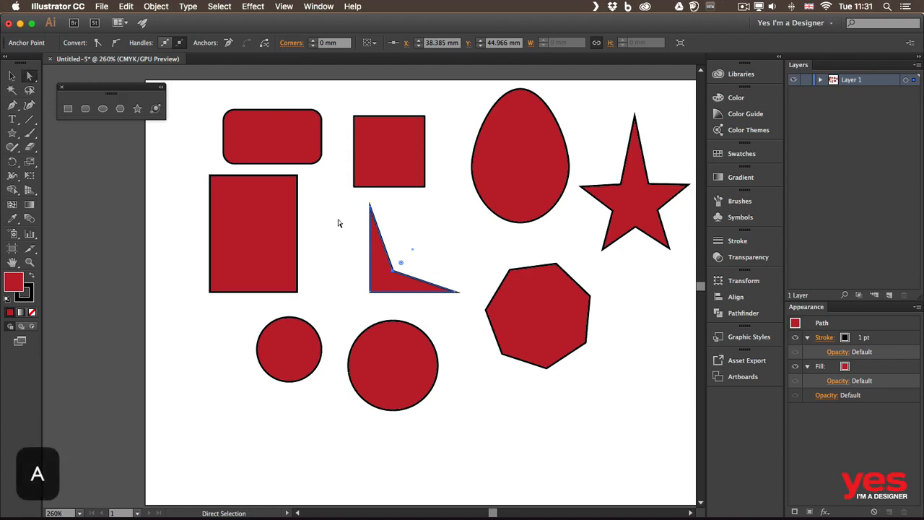
pyautogui.press('v')
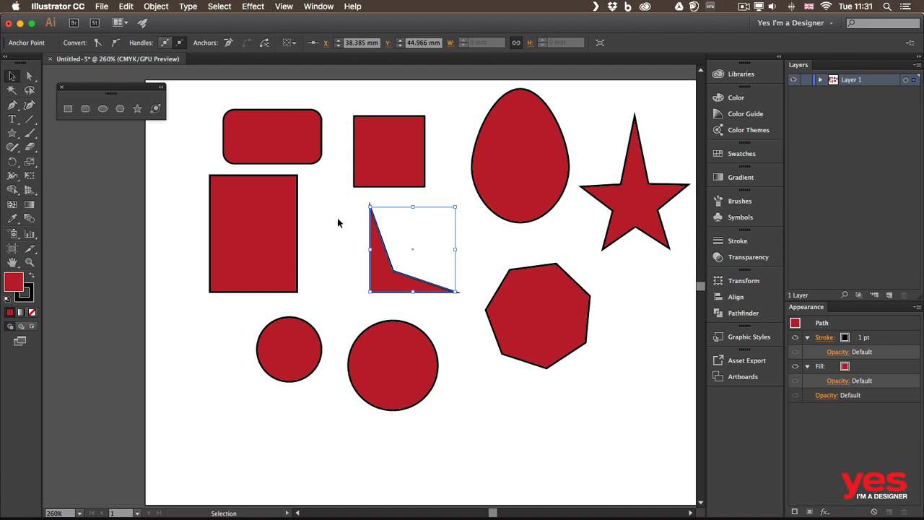
pyautogui.press('a')
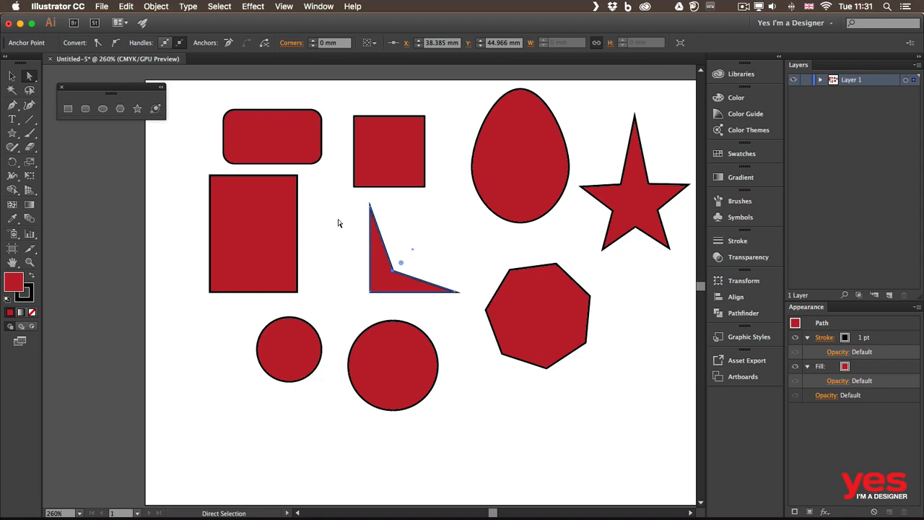
# Move the arrowhead shape's bottom-left anchor point horizontally outward to about X 26.9 mm
pyautogui.click(338, 223)
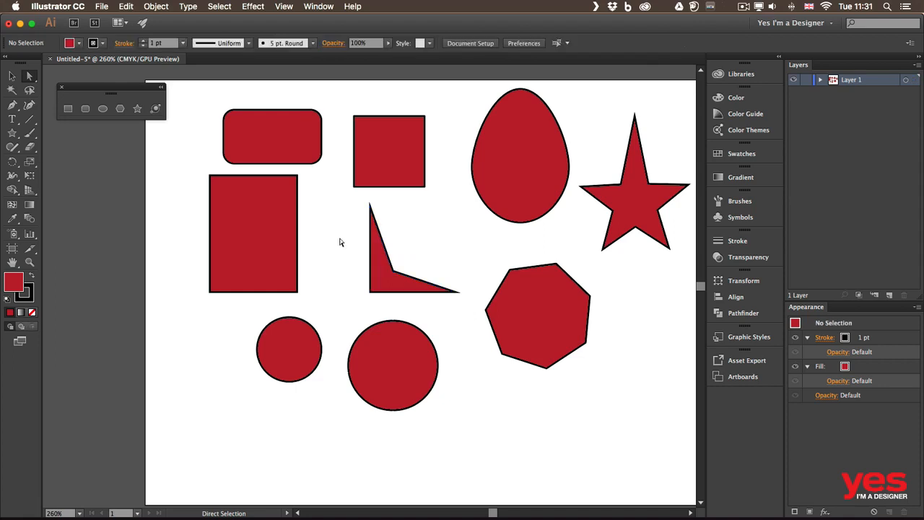
pyautogui.click(368, 292)
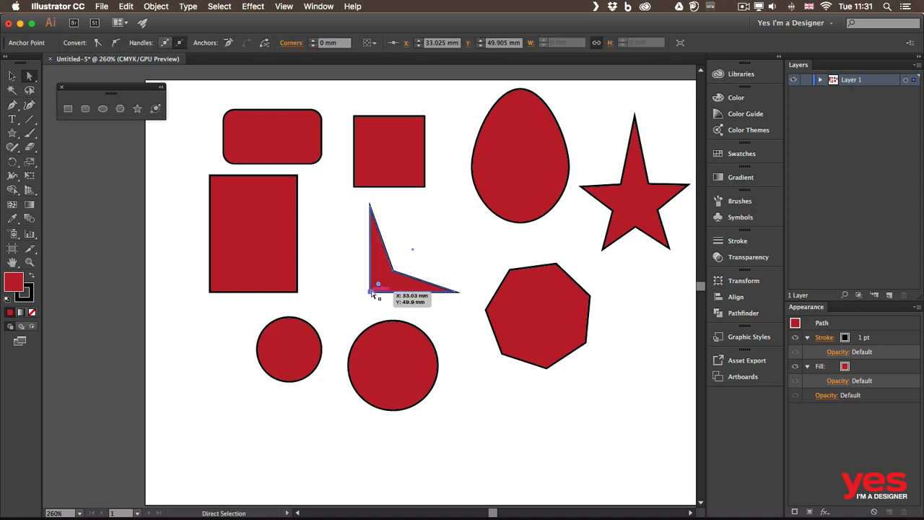
pyautogui.moveTo(368, 292); pyautogui.dragTo(344, 292)
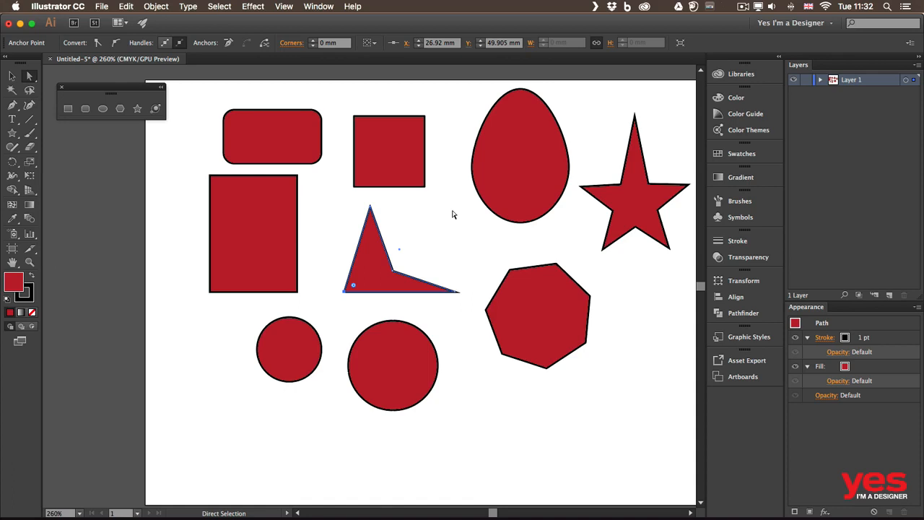
# Sketch a simple fir tree in the empty area beside the heptagon with the Shaper Tool: a rectangular trunk and three stacked triangles
pyautogui.hscroll(5, 489, 270)
pyautogui.scroll(-1, 488, 270)
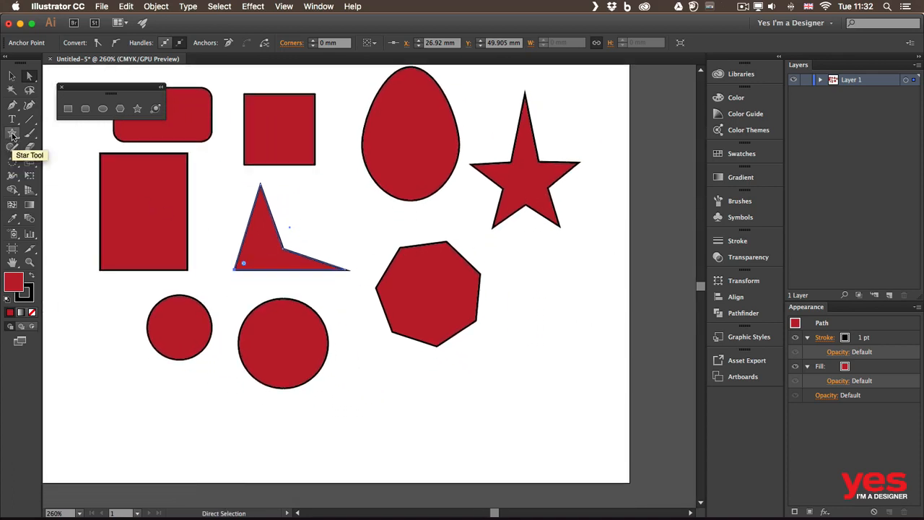
pyautogui.click(12, 148)
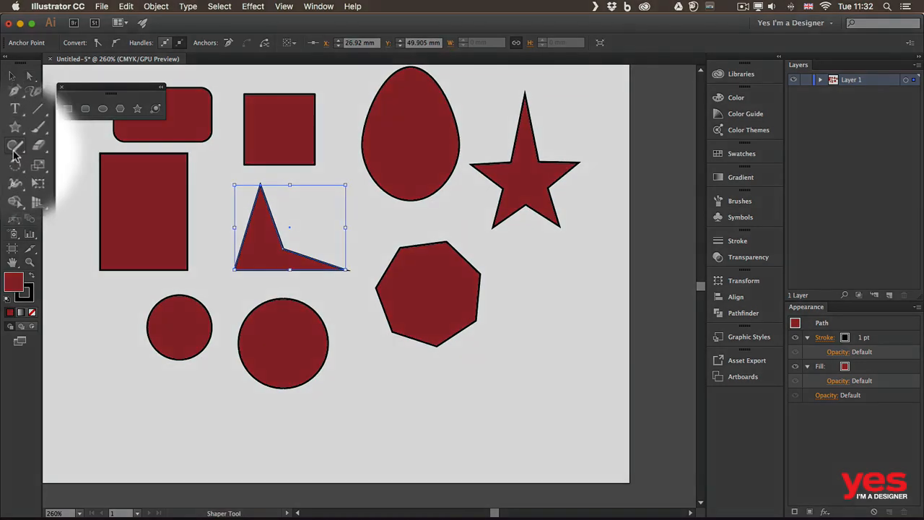
pyautogui.click(19, 152)
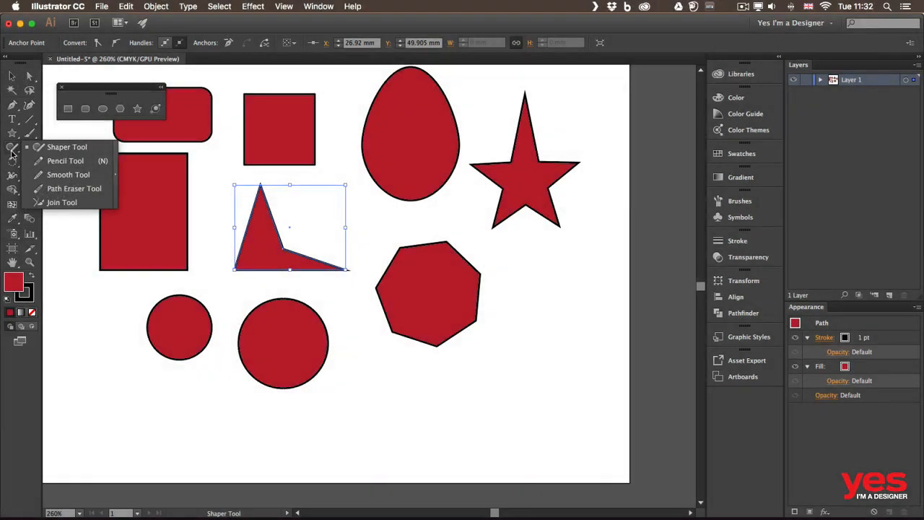
pyautogui.click(12, 153)
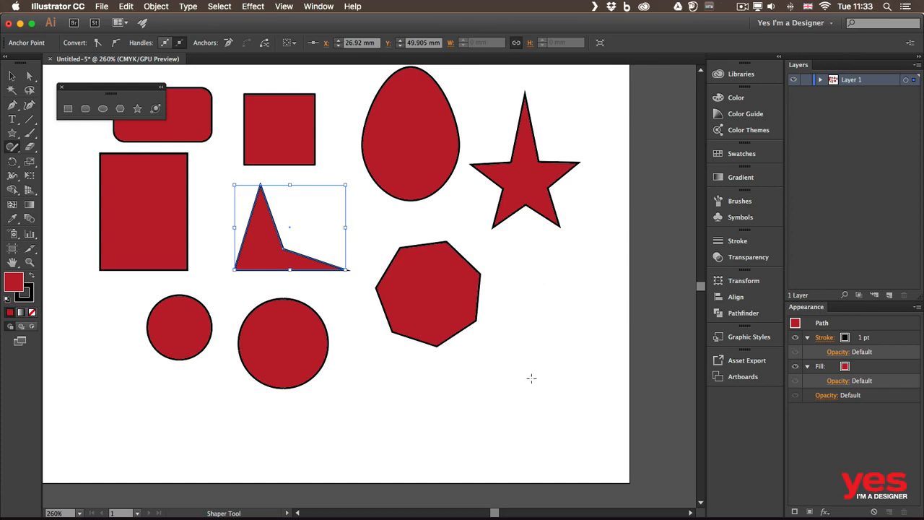
pyautogui.moveTo(536, 378)
pyautogui.mouseDown()
pyautogui.moveTo(535, 402)
pyautogui.moveTo(555, 411)
pyautogui.moveTo(556, 376)
pyautogui.moveTo(540, 377)
pyautogui.mouseUp()
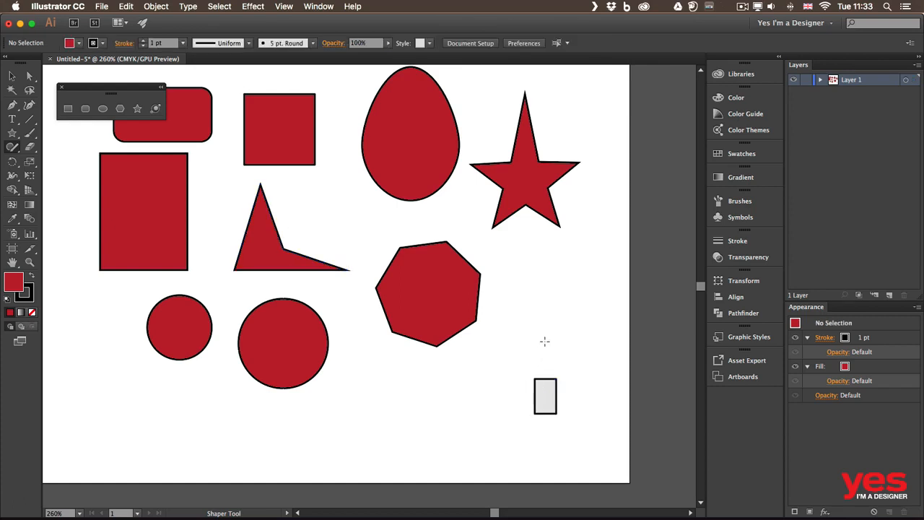
pyautogui.moveTo(544, 325)
pyautogui.mouseDown()
pyautogui.moveTo(501, 377)
pyautogui.moveTo(584, 384)
pyautogui.moveTo(540, 329)
pyautogui.moveTo(510, 361)
pyautogui.moveTo(579, 358)
pyautogui.moveTo(543, 304)
pyautogui.moveTo(507, 326)
pyautogui.moveTo(581, 328)
pyautogui.moveTo(540, 283)
pyautogui.mouseUp()
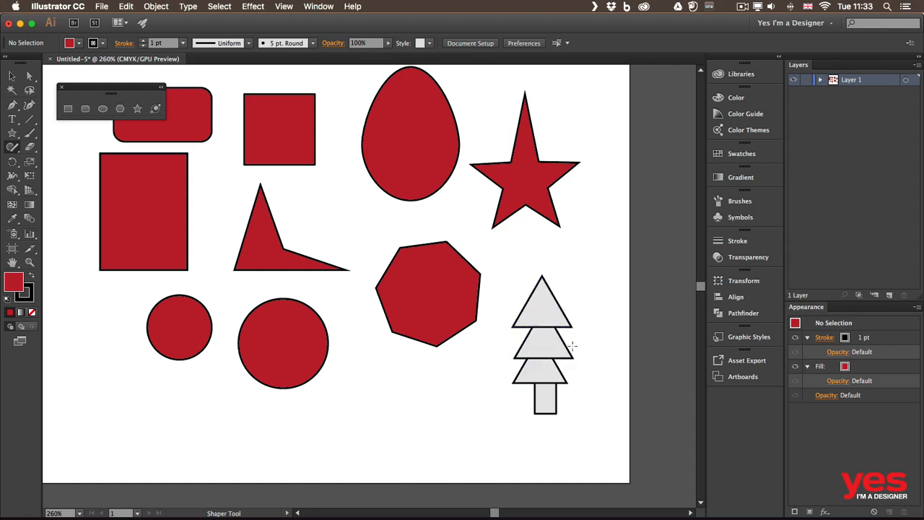
# Resize the tree's three triangles and narrow its trunk so they line up, making the top triangle about 15.1 by 11.7 mm
pyautogui.click(552, 305)
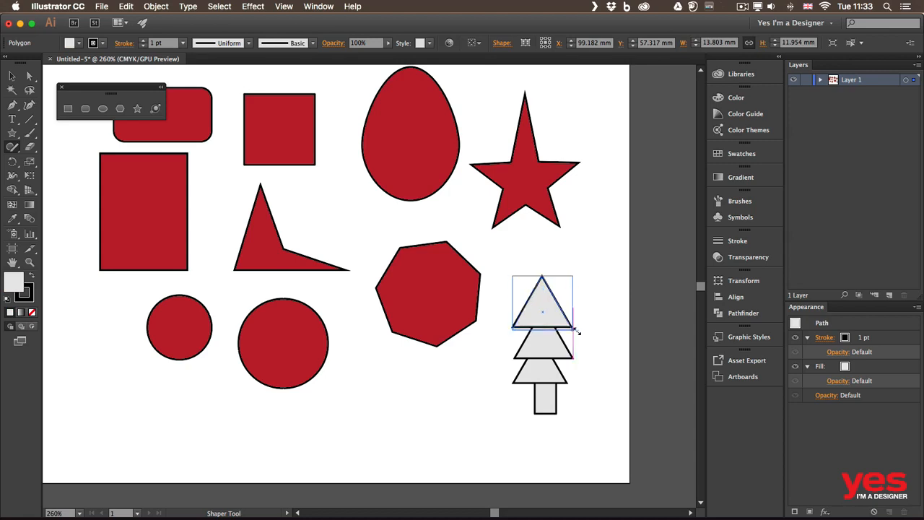
pyautogui.moveTo(576, 331); pyautogui.dragTo(583, 397)
pyautogui.click(556, 347)
pyautogui.click(553, 378)
pyautogui.click(547, 408)
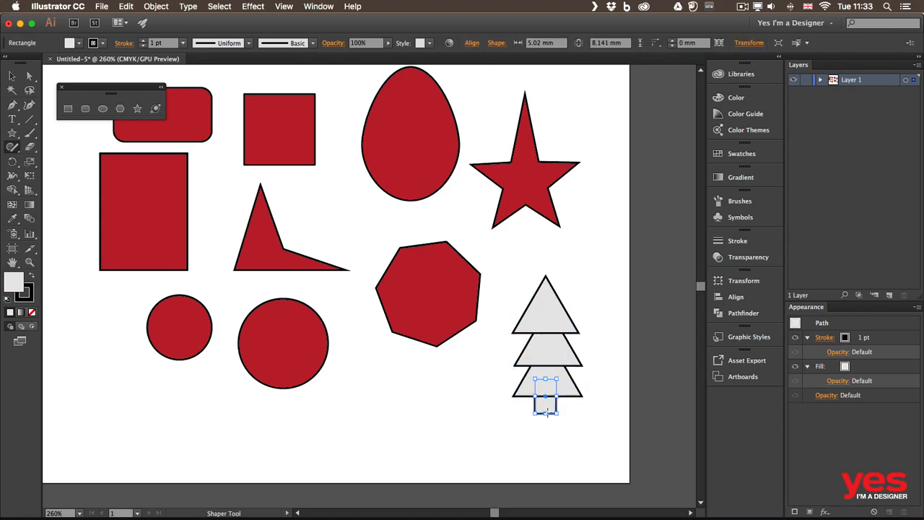
pyautogui.click(543, 309)
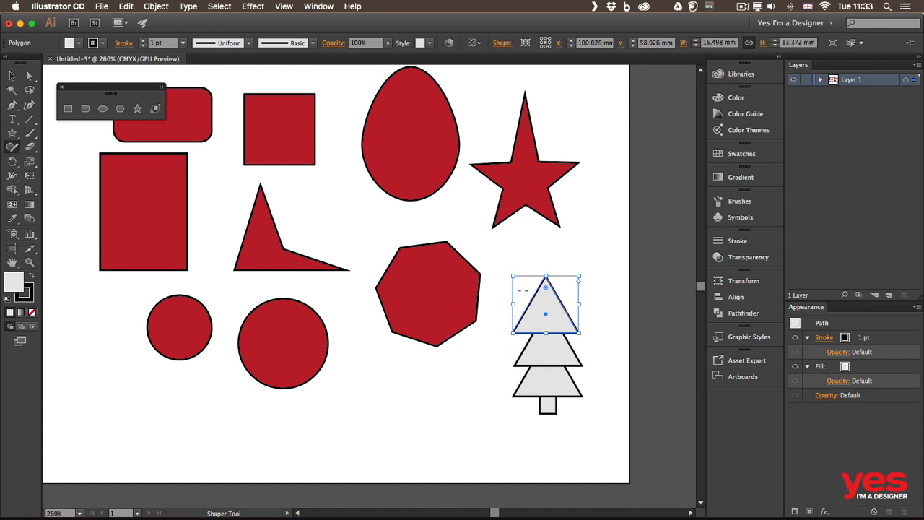
pyautogui.moveTo(512, 275); pyautogui.dragTo(514, 283)
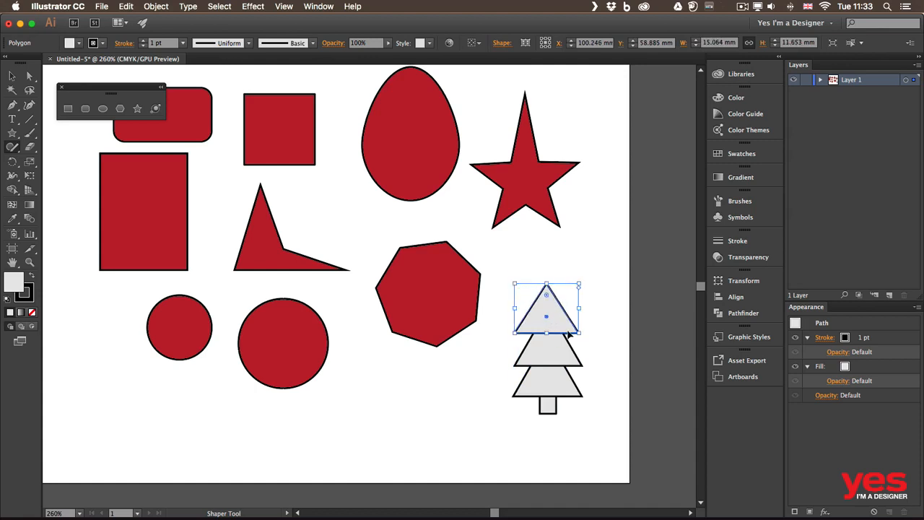
pyautogui.click(599, 329)
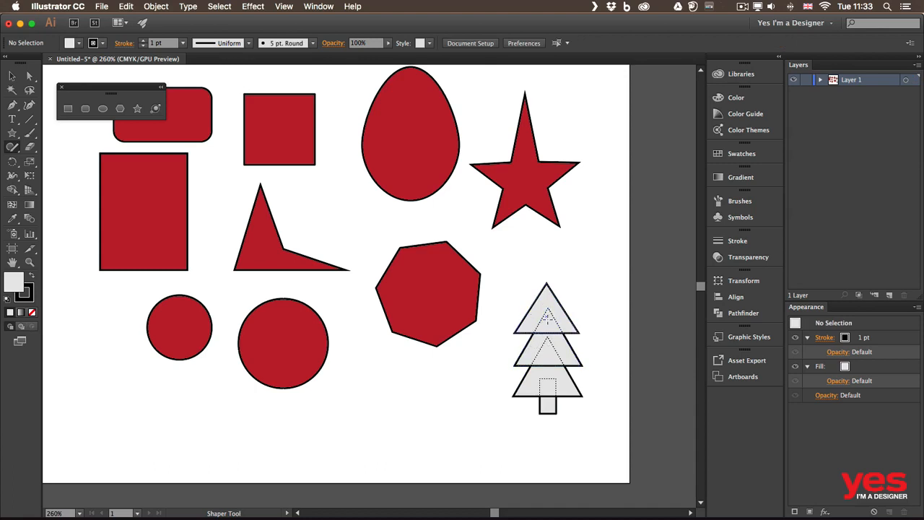
# Merge the three triangles into one crown with a Shaper scribble, and shrink the top triangle to about 13.2 by 10.1 mm
pyautogui.moveTo(548, 311); pyautogui.dragTo(548, 381)
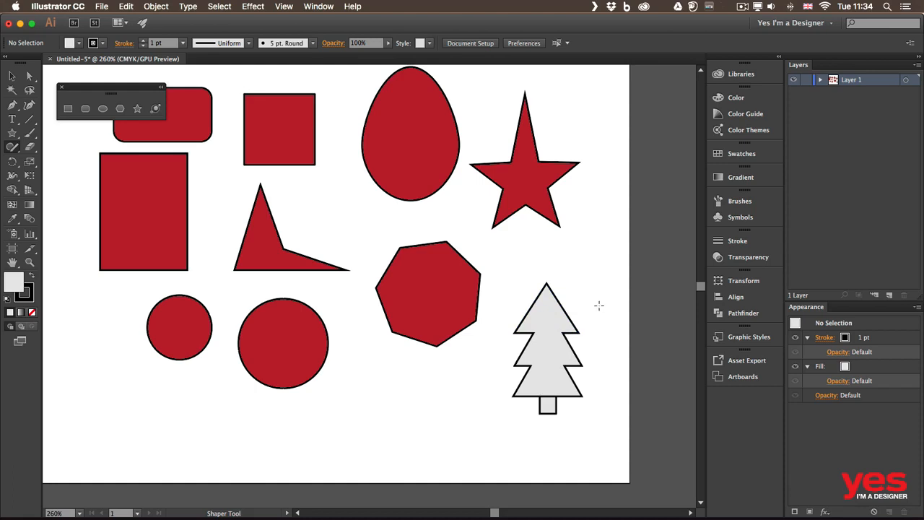
pyautogui.click(560, 306)
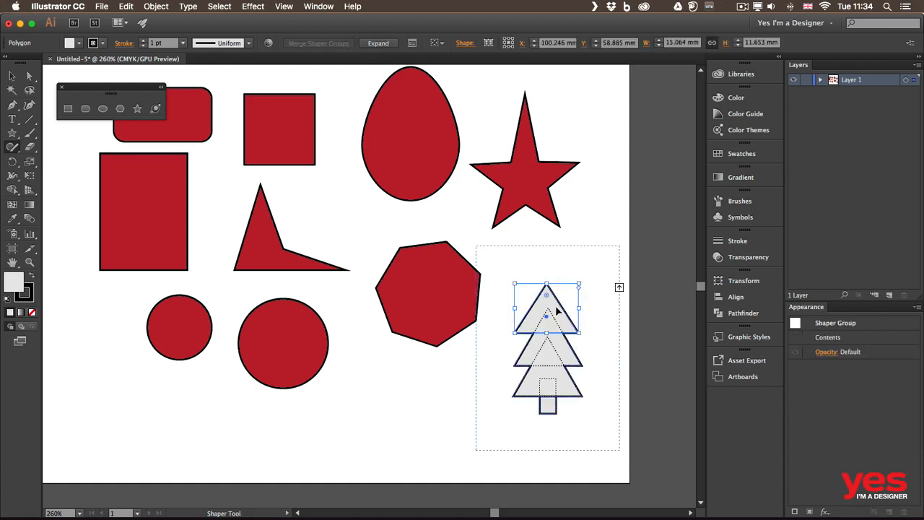
pyautogui.moveTo(513, 305); pyautogui.dragTo(518, 306)
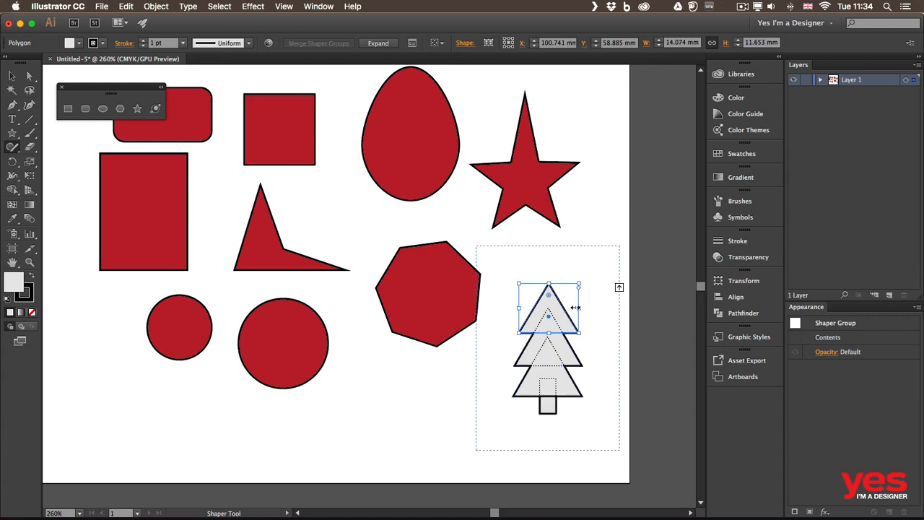
pyautogui.moveTo(578, 308); pyautogui.dragTo(546, 289)
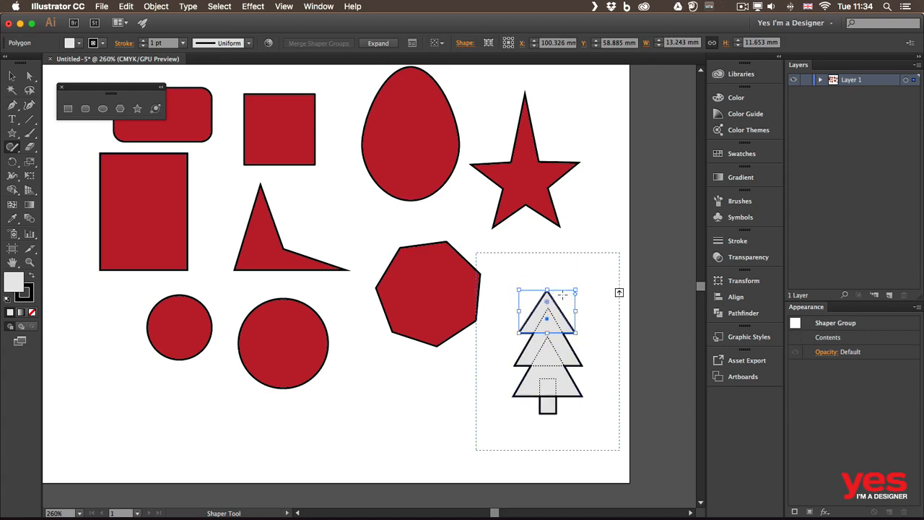
pyautogui.click(594, 316)
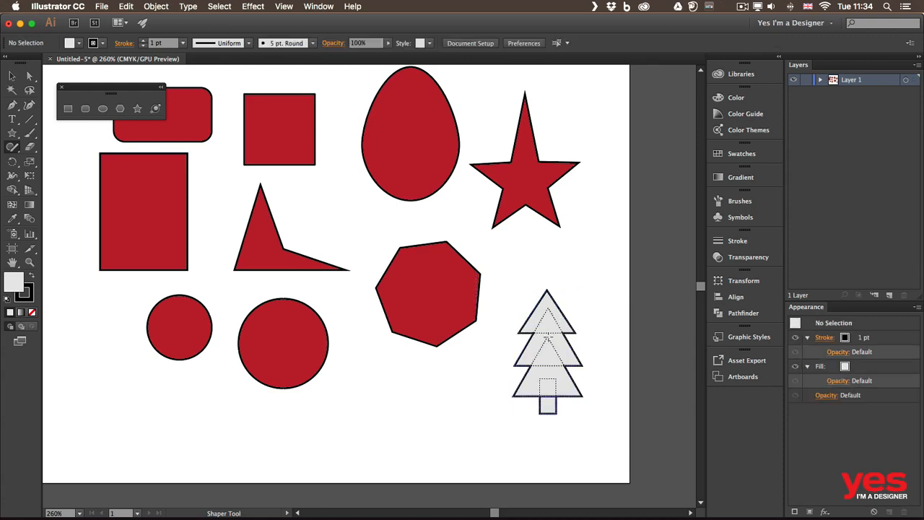
# Select the merged tree crown's fill within the Shaper group and colour it green
pyautogui.click(550, 342)
pyautogui.click(550, 344)
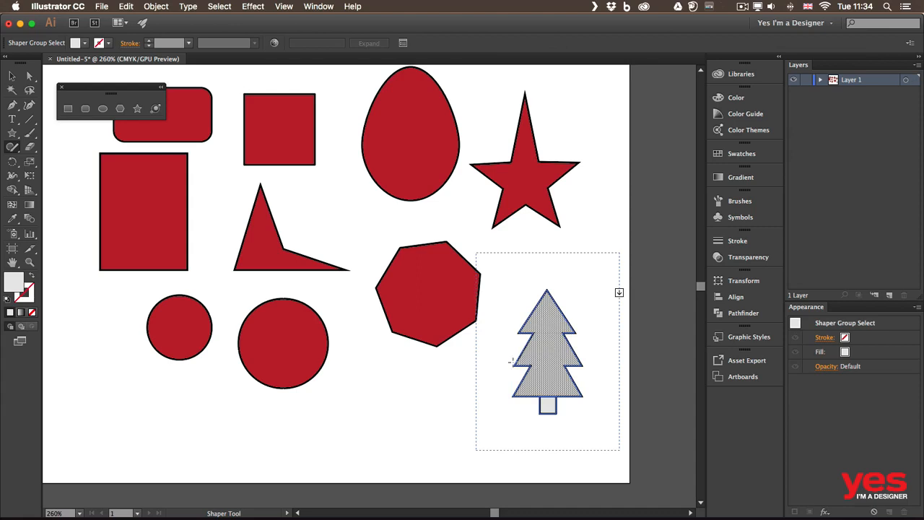
pyautogui.click(86, 43)
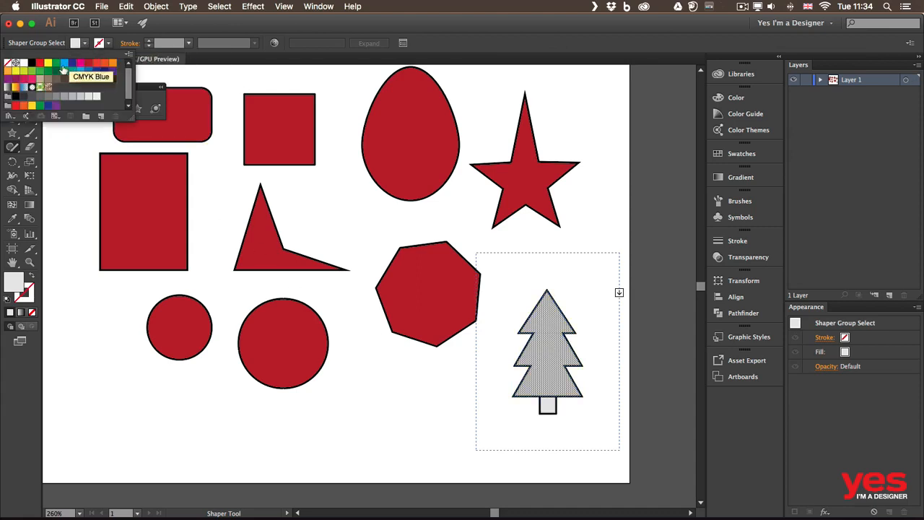
pyautogui.click(39, 72)
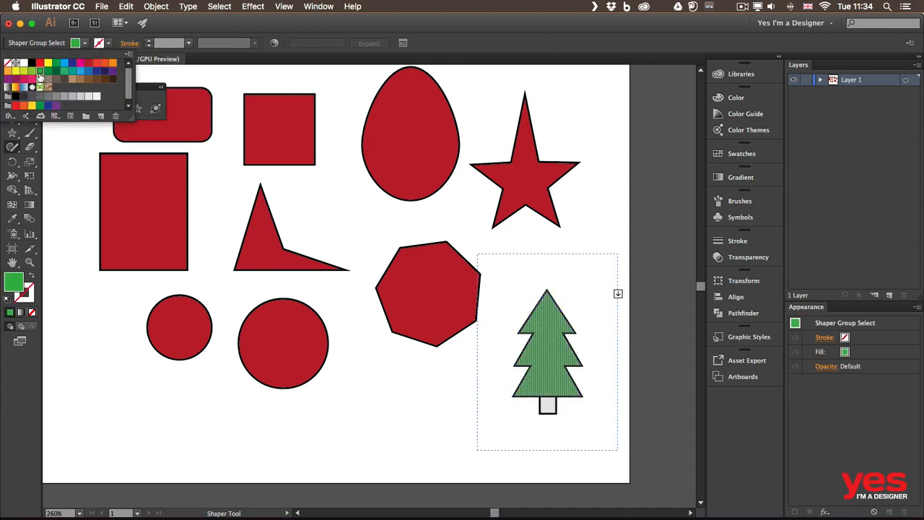
# Select the tree trunk's fill within the Shaper group, colour it brown and deselect the tree
pyautogui.click(549, 406)
pyautogui.click(547, 405)
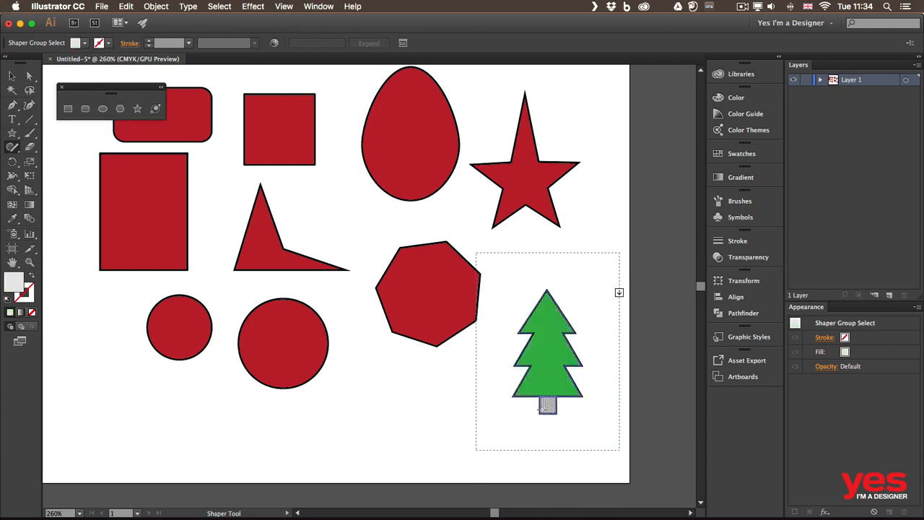
pyautogui.click(85, 43)
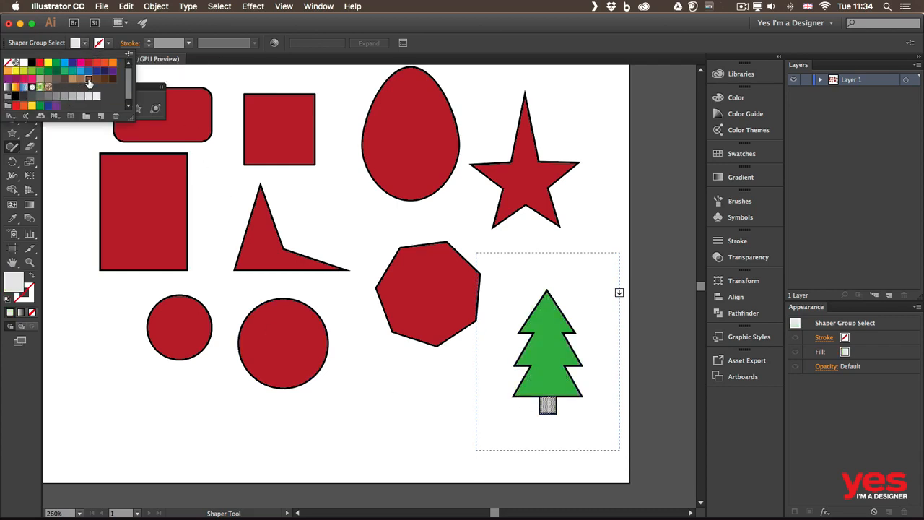
pyautogui.click(88, 79)
pyautogui.click(636, 299)
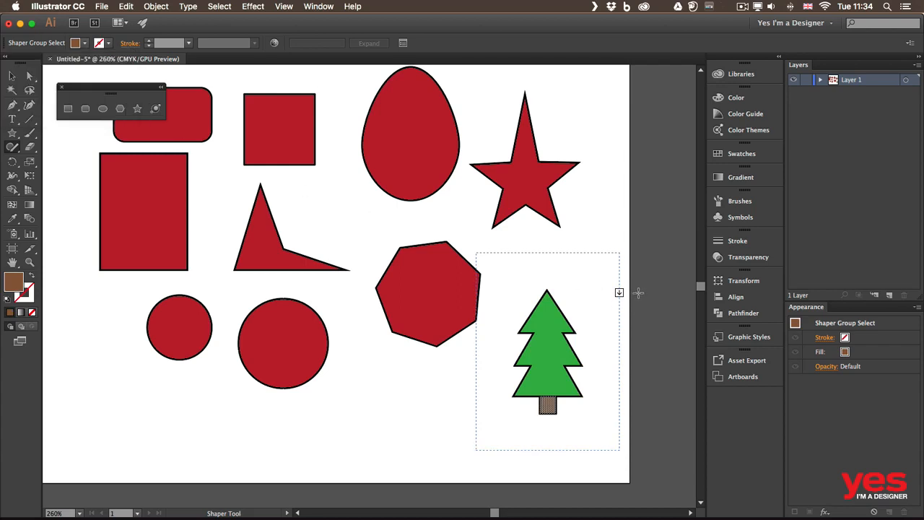
pyautogui.click(638, 291)
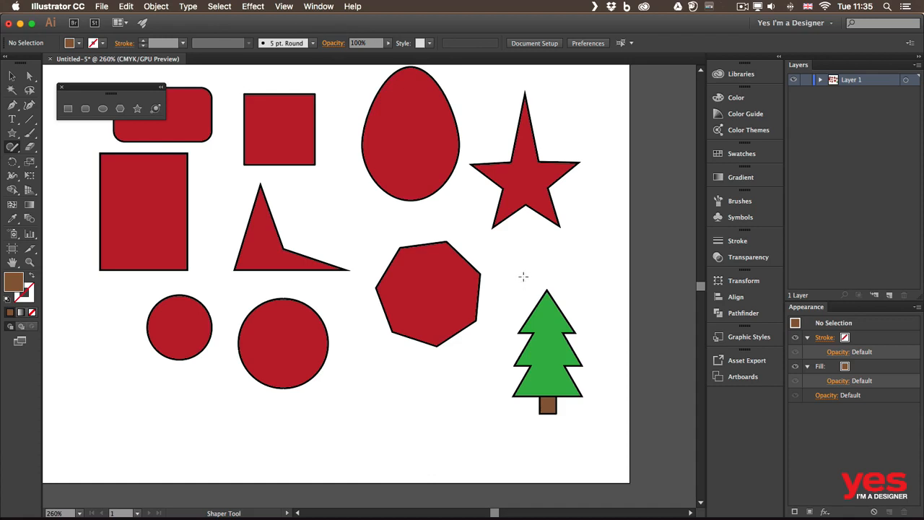
# Try cutting the treetop away with a Shaper-drawn ellipse and a scribble across it, and undo both the cut and the ellipse
pyautogui.moveTo(552, 274)
pyautogui.mouseDown()
pyautogui.moveTo(517, 272)
pyautogui.moveTo(527, 304)
pyautogui.moveTo(568, 283)
pyautogui.mouseUp()
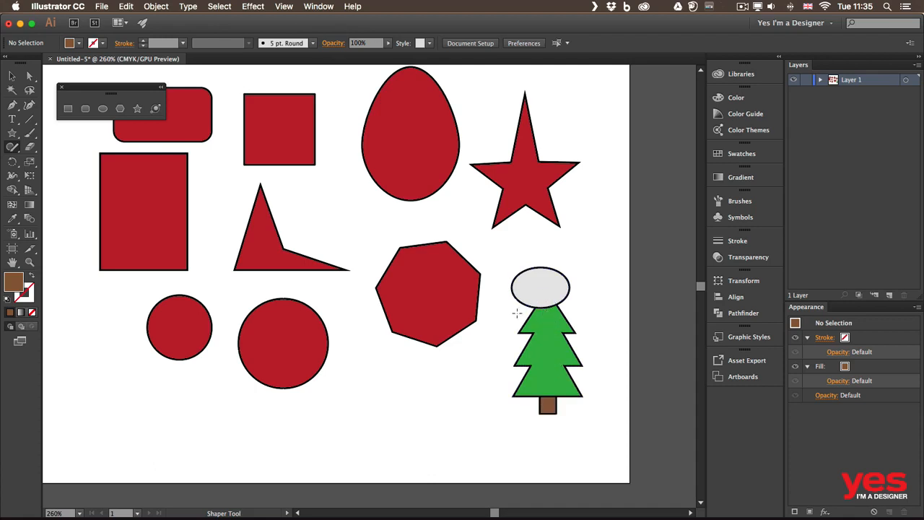
pyautogui.moveTo(514, 308)
pyautogui.mouseDown()
pyautogui.moveTo(538, 286)
pyautogui.moveTo(590, 312)
pyautogui.mouseUp()
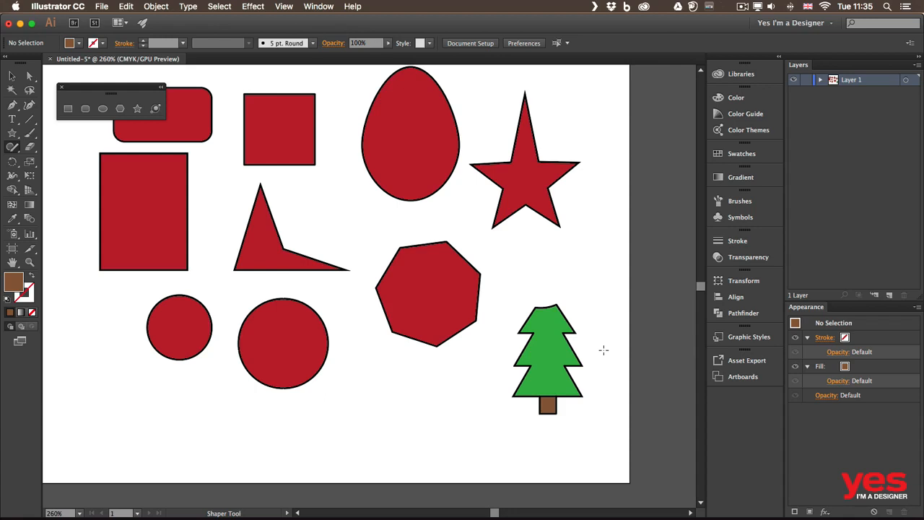
pyautogui.press('super+z')
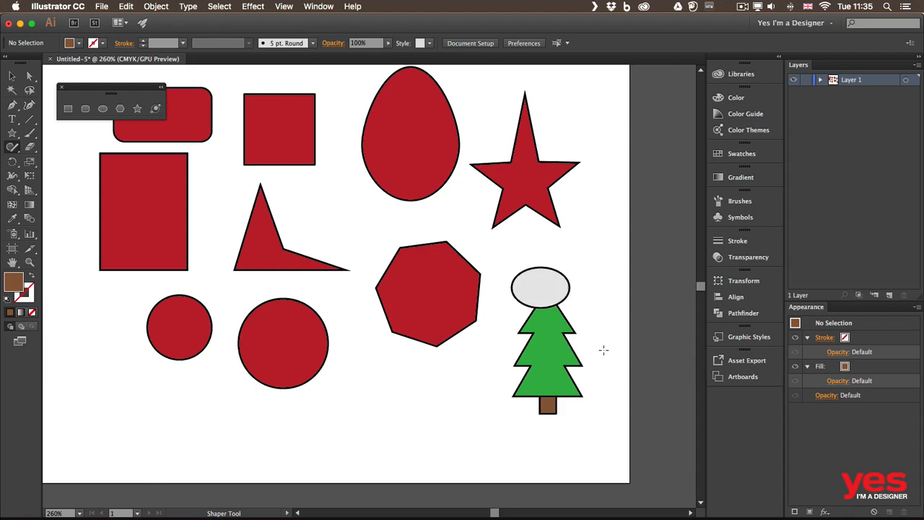
pyautogui.press('super+z')
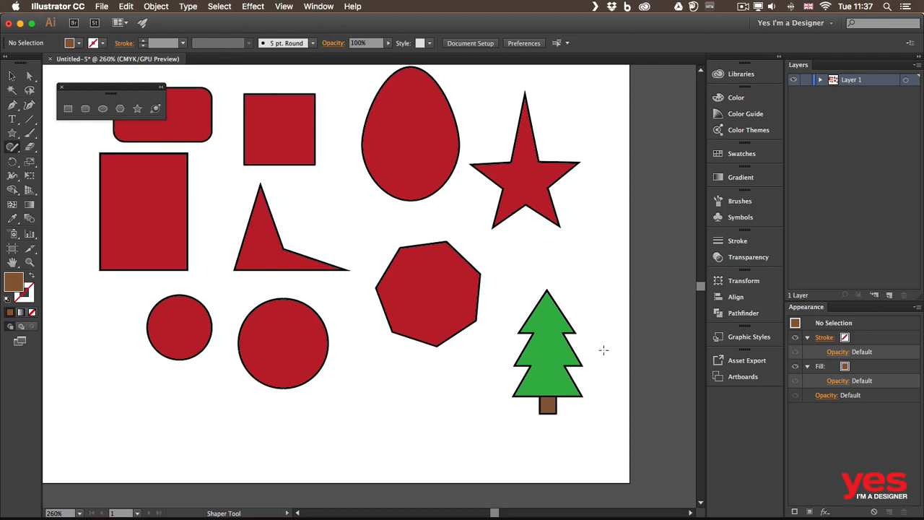
# Set the heptagon's stroke weight to 4 pt and its stroke colour to cyan blue
pyautogui.click(7, 80)
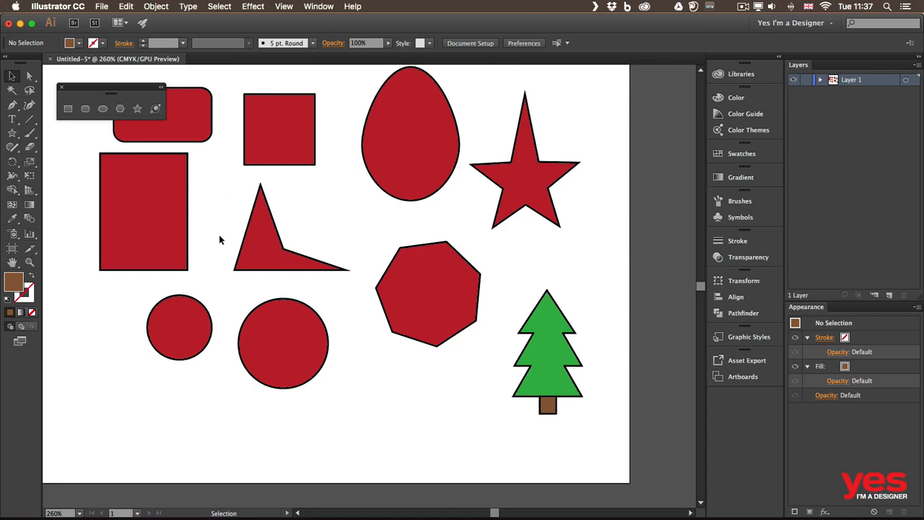
pyautogui.click(439, 293)
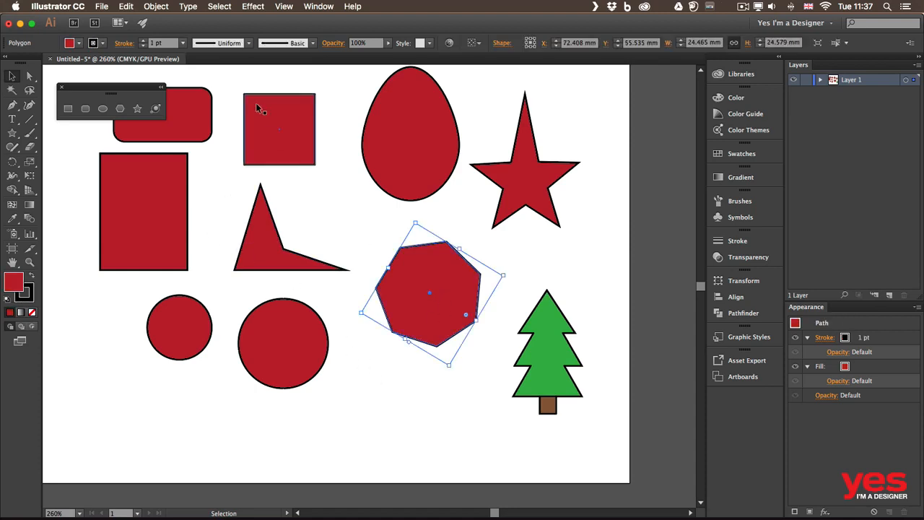
pyautogui.click(143, 40)
pyautogui.click(143, 40)
pyautogui.click(143, 40)
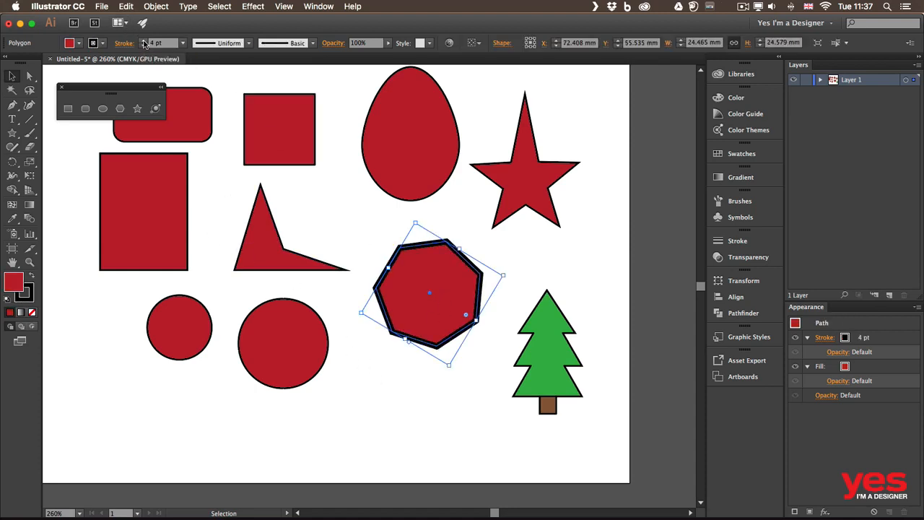
pyautogui.click(102, 43)
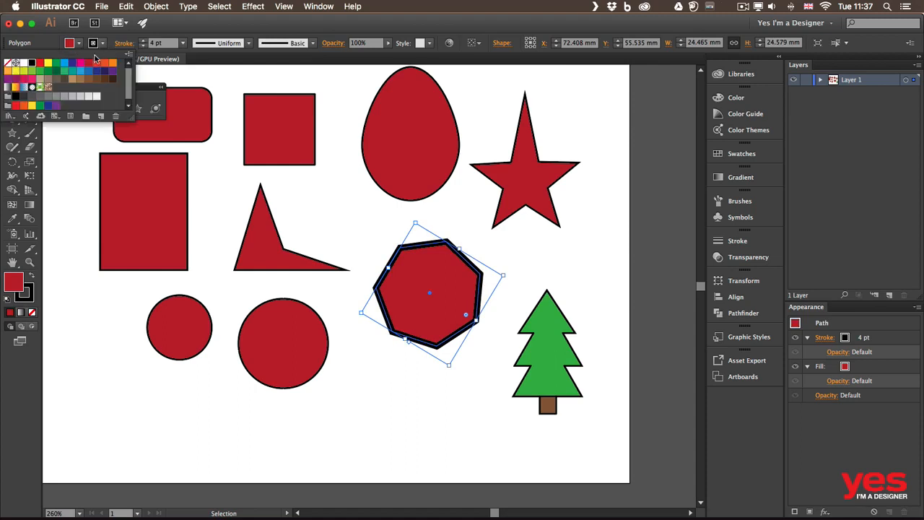
pyautogui.click(65, 63)
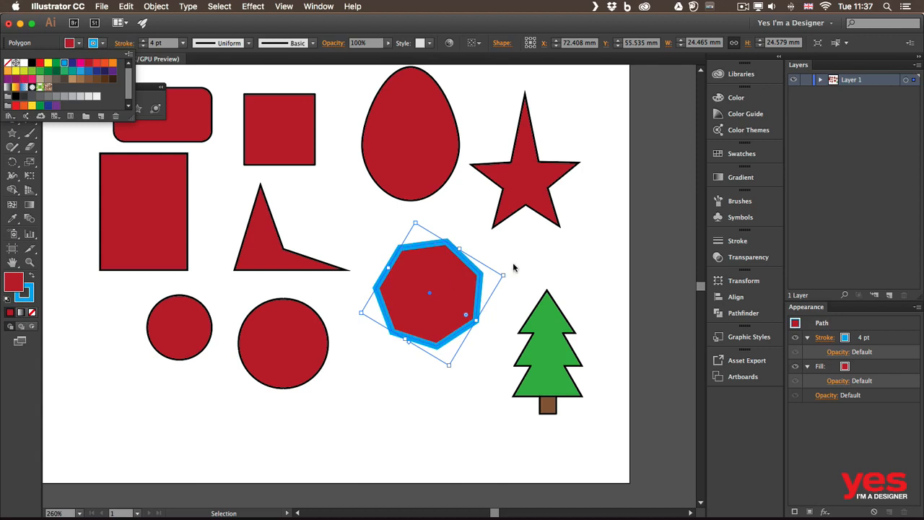
# Swap the heptagon's fill and stroke colours back and forth, ending with a cyan blue fill and a red stroke
pyautogui.click(448, 291)
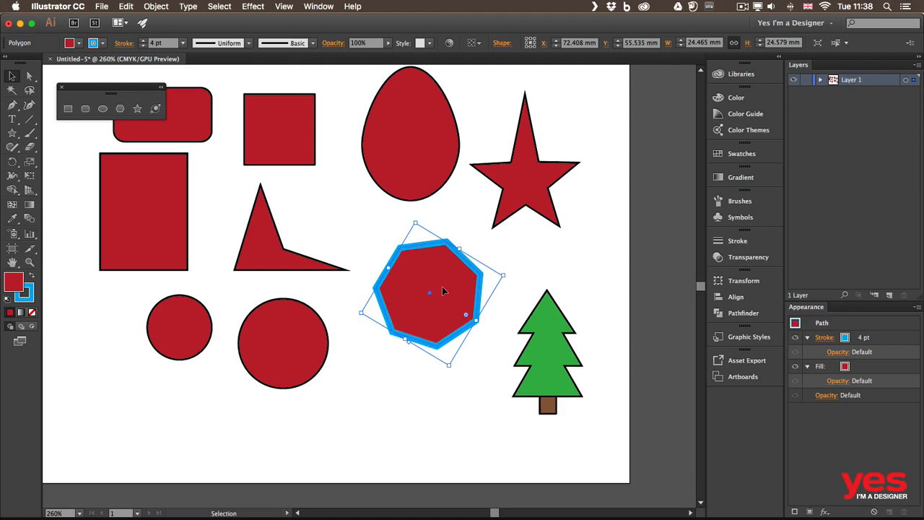
pyautogui.hotkey('shift', 'x')
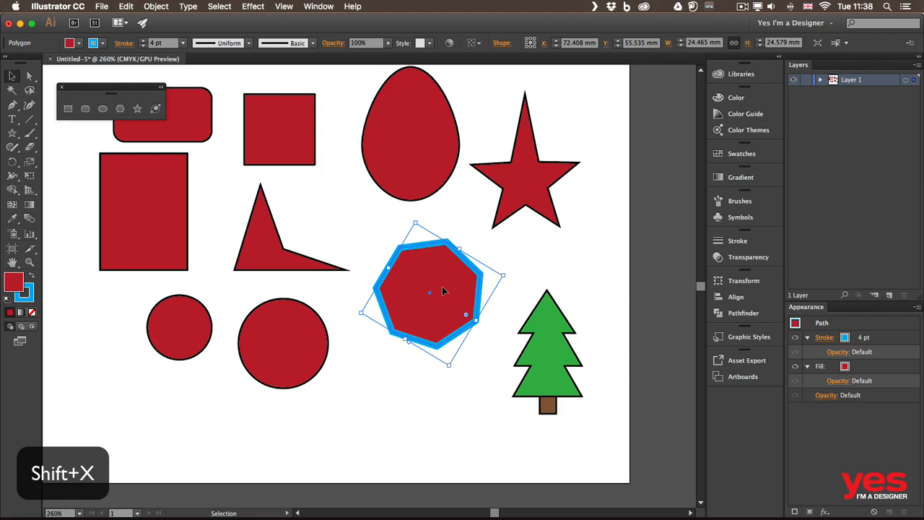
pyautogui.hotkey('shift', 'x')
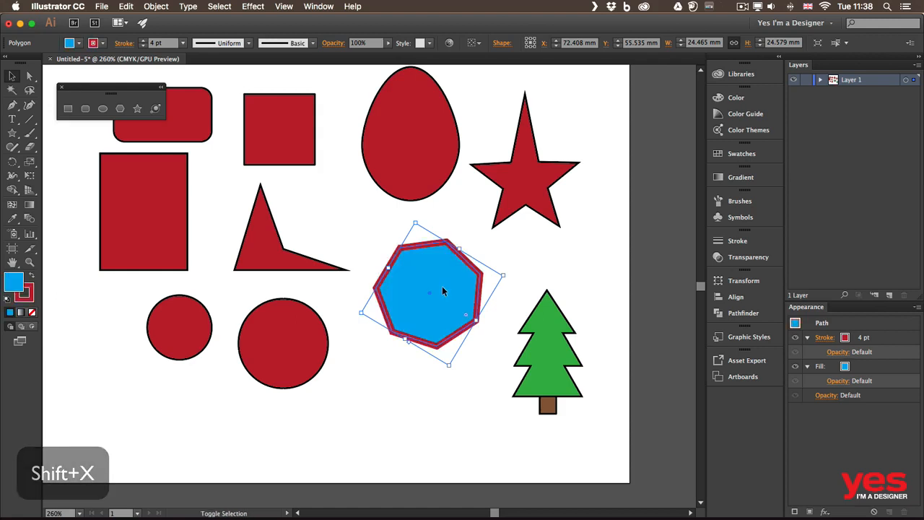
pyautogui.hotkey('shift', 'x')
pyautogui.hotkey('shift', 'x')
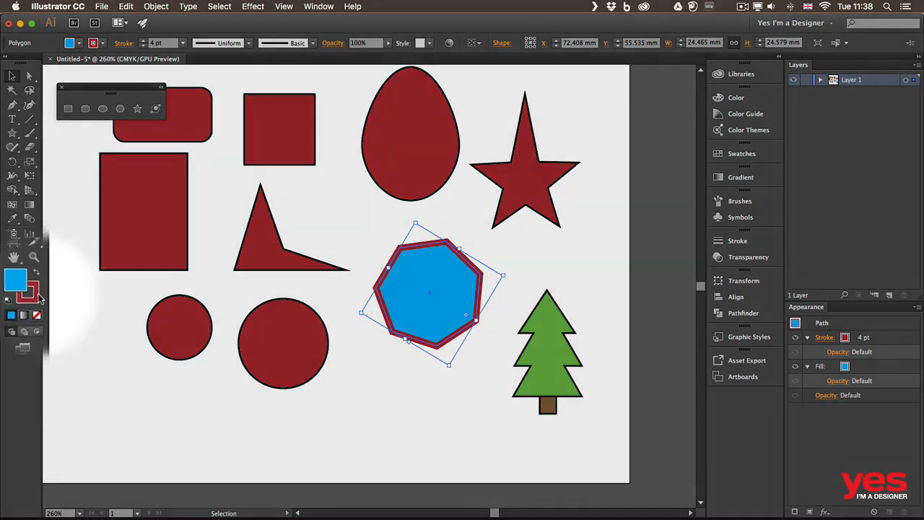
# Try setting the heptagon's red stroke to None, and undo the removal
pyautogui.click(31, 293)
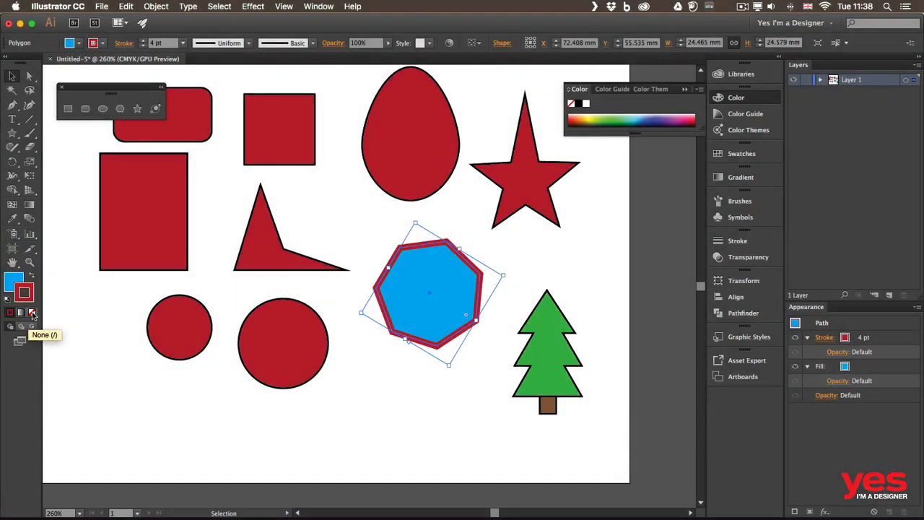
pyautogui.click(32, 313)
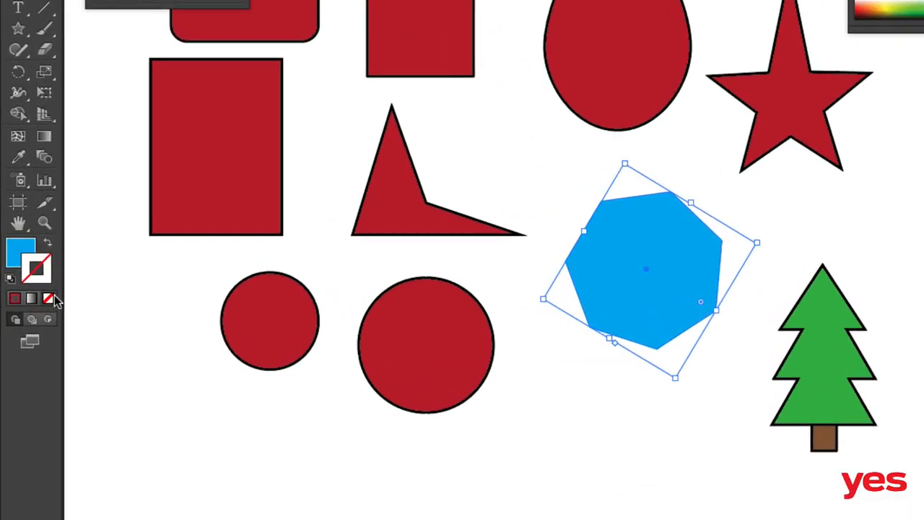
pyautogui.hotkey('ctrl', 'z')
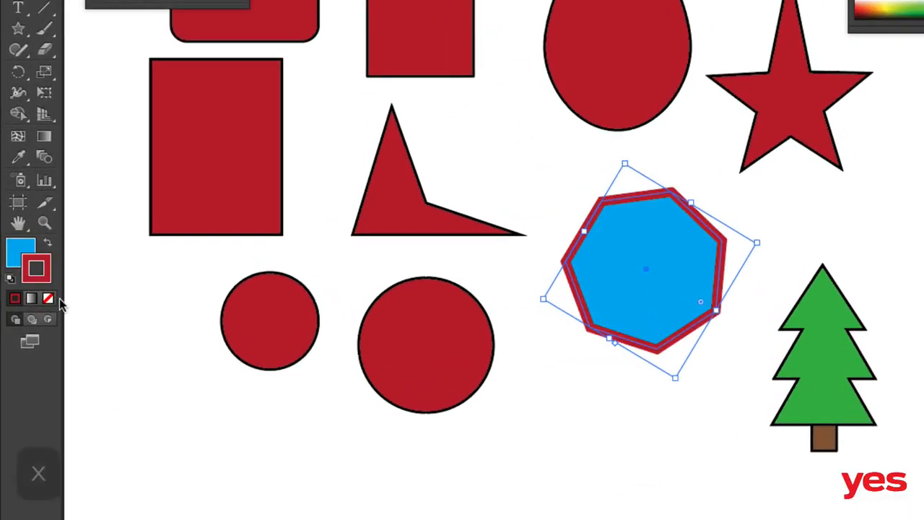
# Alternate the active colour attribute between fill and stroke several times, ending with the stroke active
pyautogui.press('x')
pyautogui.press('x')
pyautogui.press('x')
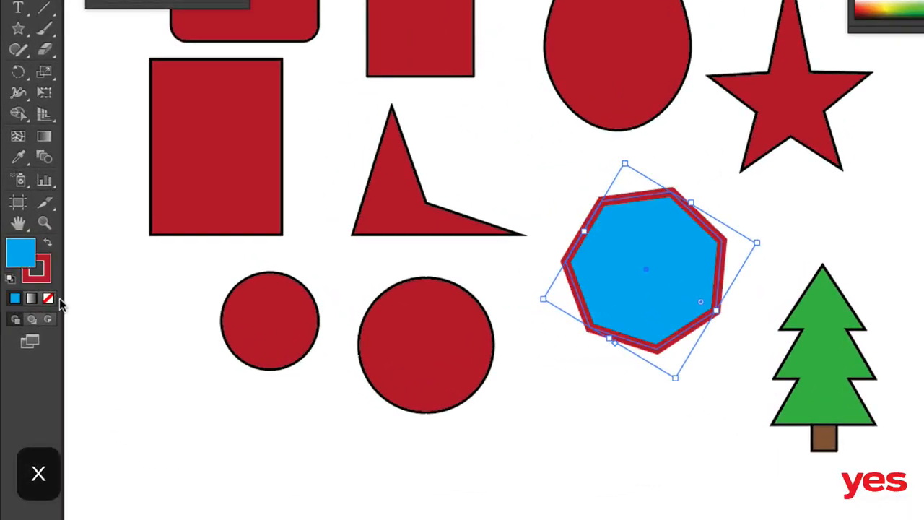
pyautogui.press('x')
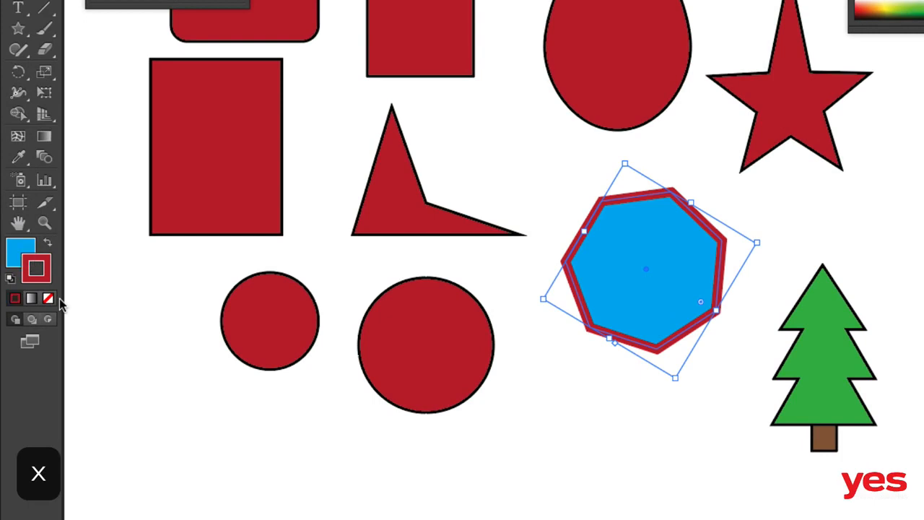
pyautogui.press('x')
pyautogui.press('x')
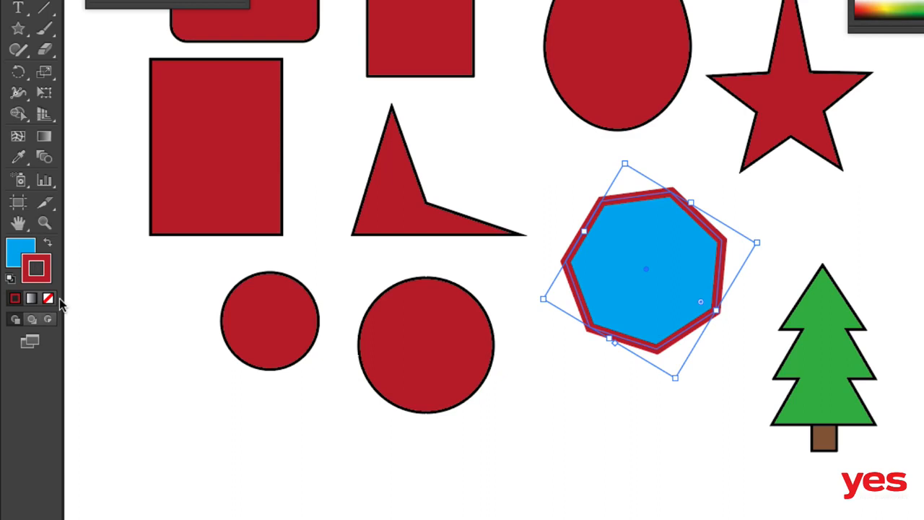
# Set both the heptagon's stroke and its fill to None, and apply the default white fill and black stroke
pyautogui.click(57, 301)
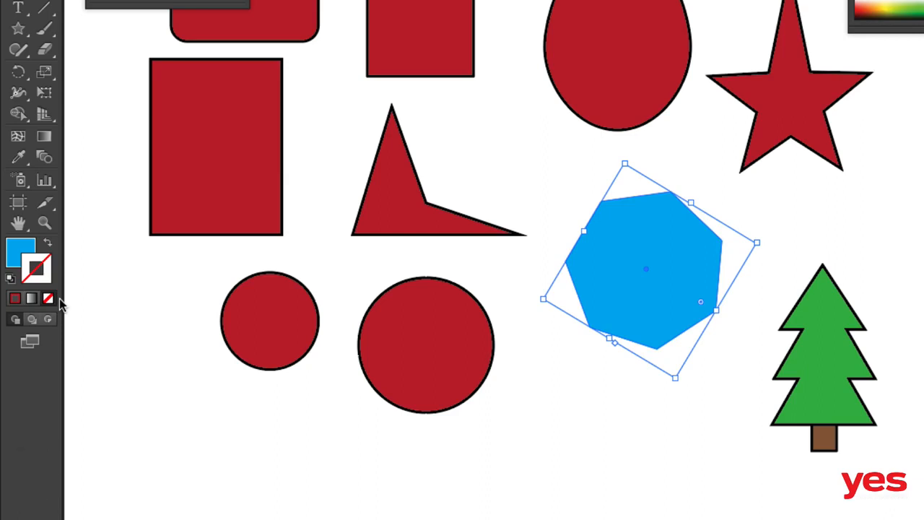
pyautogui.press('x')
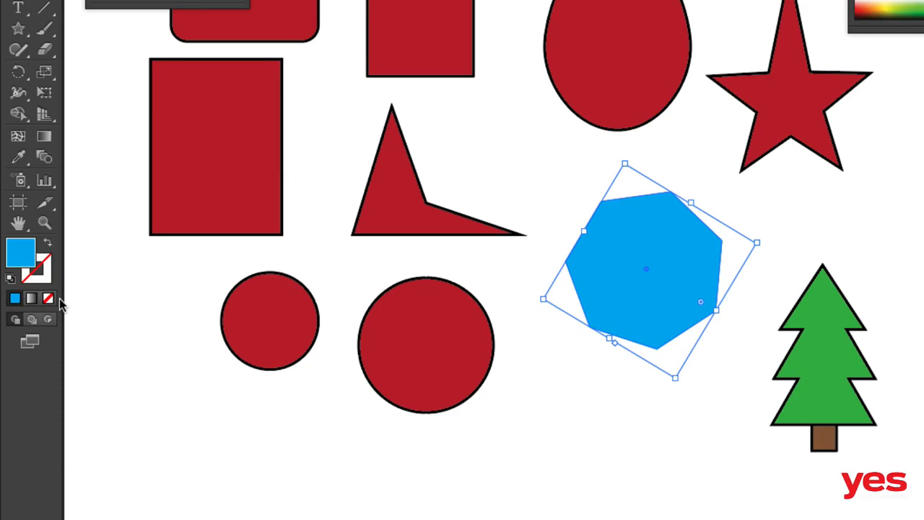
pyautogui.press('/')
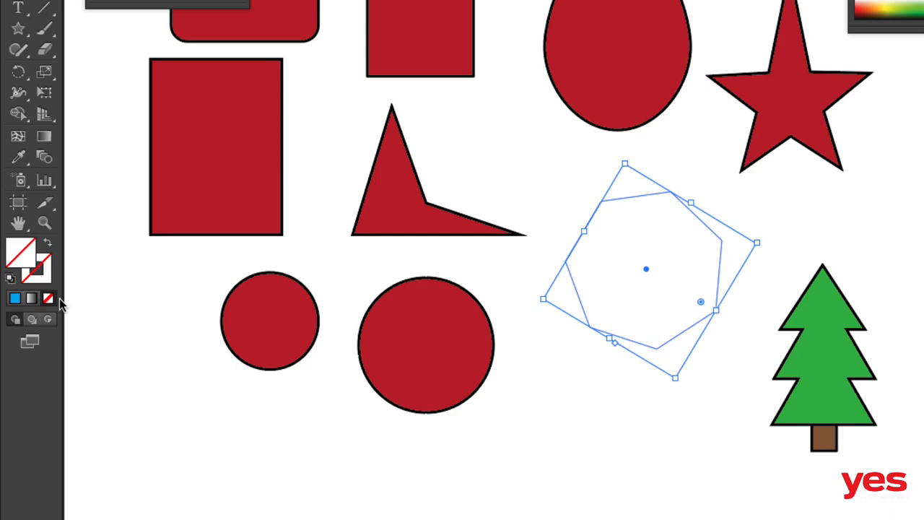
pyautogui.press('d')
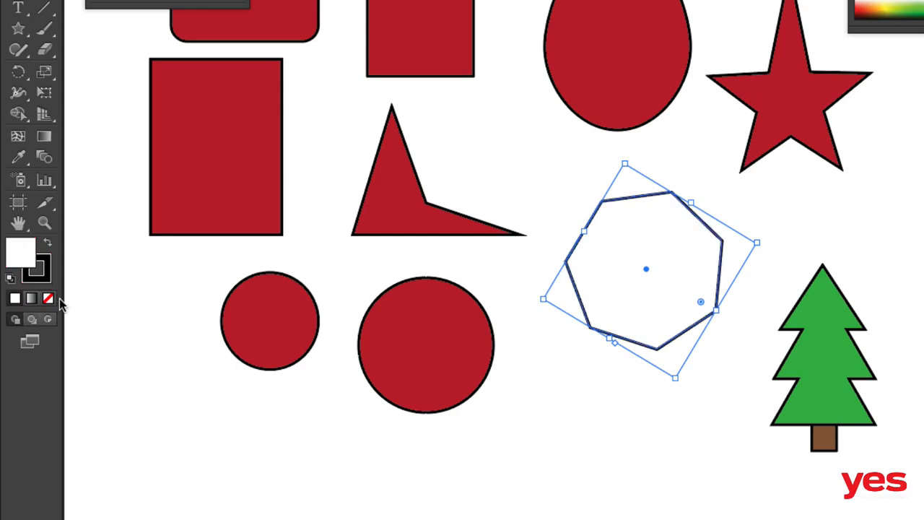